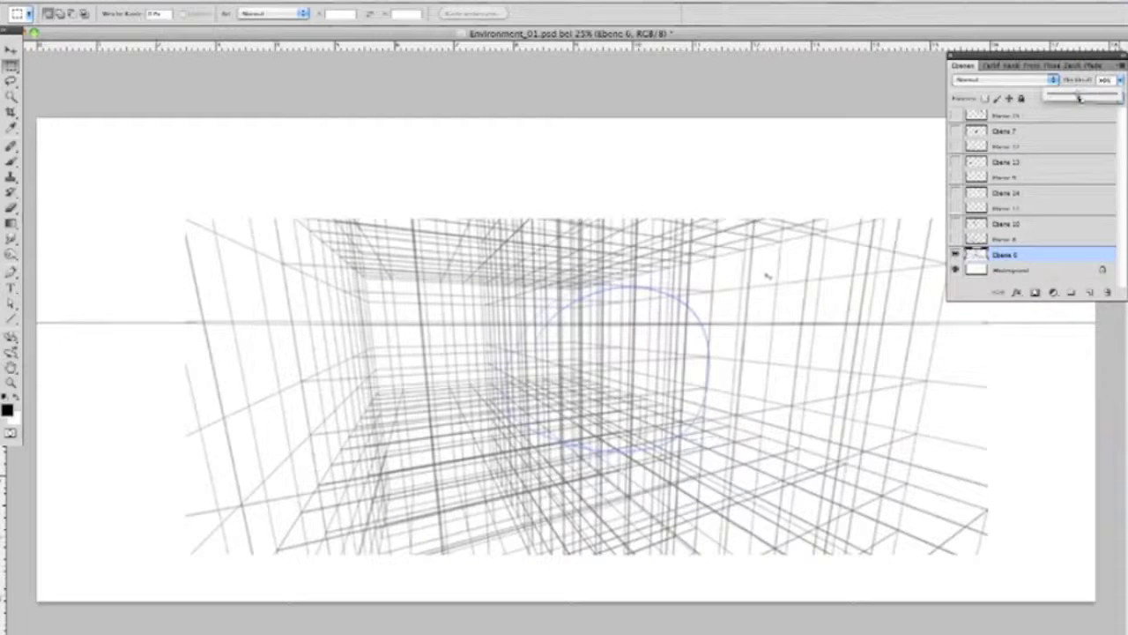
- Hide the perspective grid layer and show the rough sketch, the inked central tower and the Ebene 11 layer
{"action": "left_click", "coordinate": [955, 238]}
{"action": "left_click", "coordinate": [956, 255]}
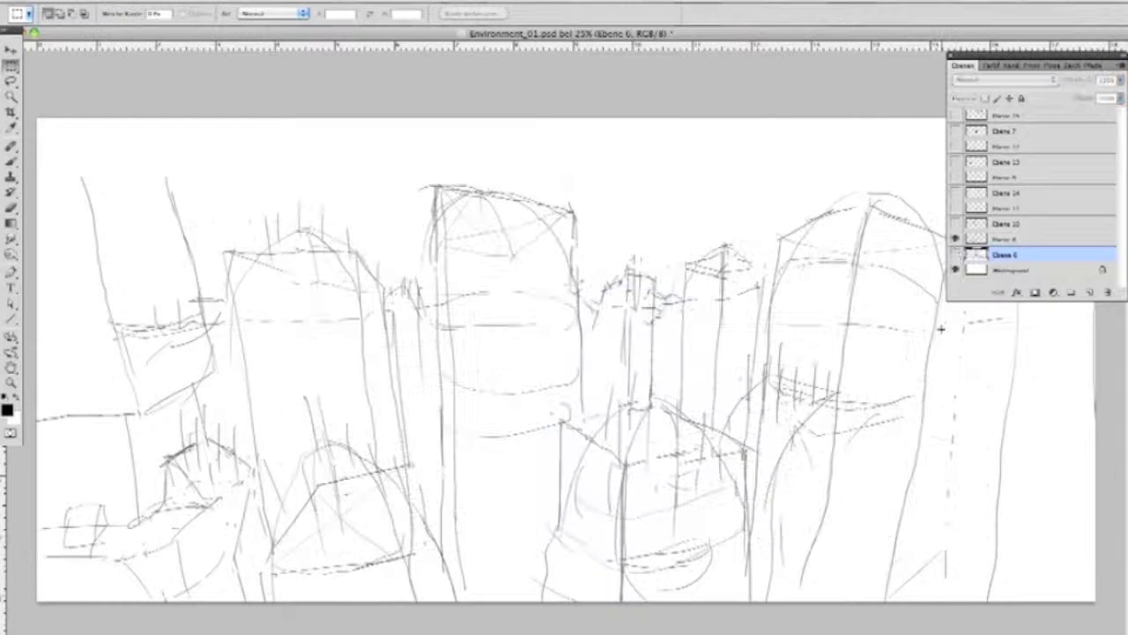
{"action": "left_click", "coordinate": [956, 224]}
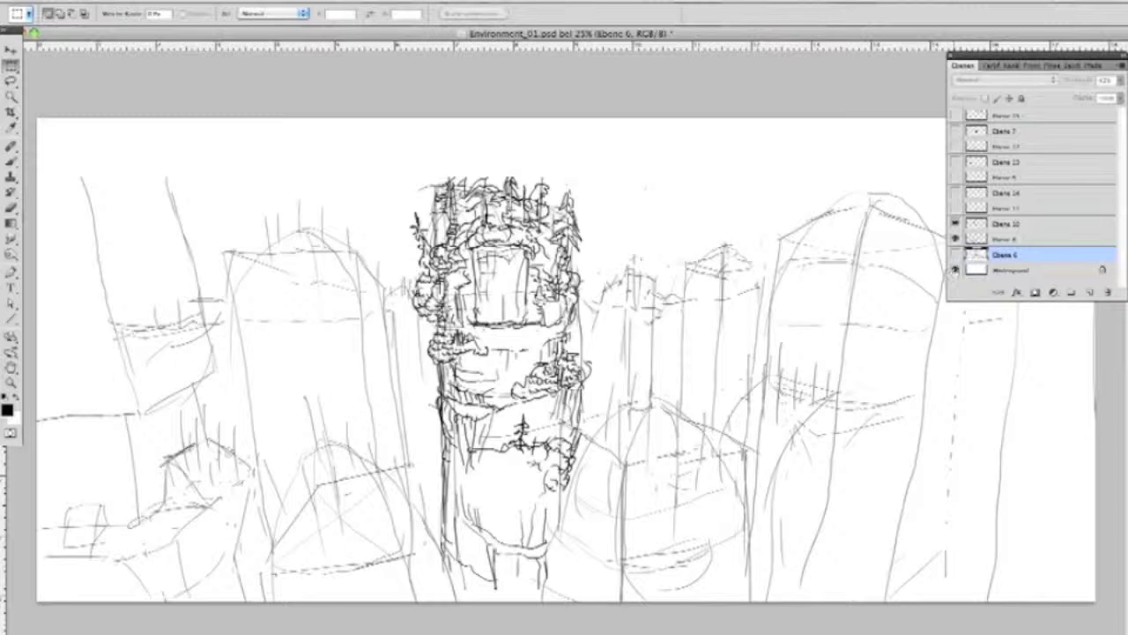
{"action": "left_click", "coordinate": [955, 208]}
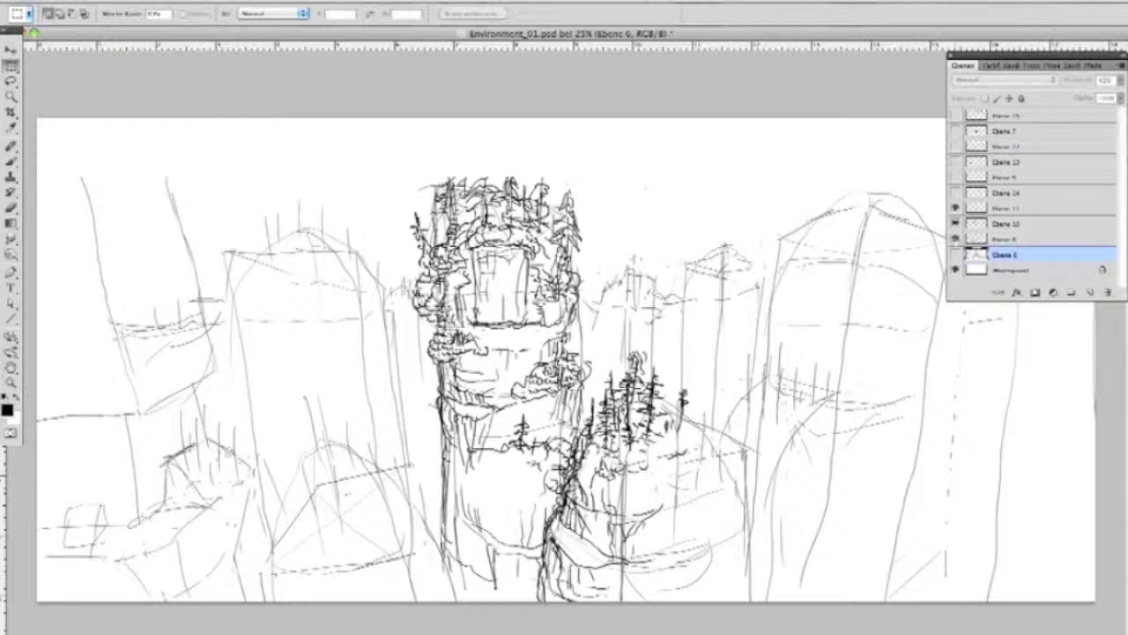
- On layer Ebene 11, ink fir trees, bushes and the upper rock edge on the front rock beside the central tower
{"action": "left_click", "coordinate": [1005, 208]}
{"action": "key", "text": "b"}
{"action": "left_click_drag", "start_coordinate": [663, 365], "coordinate": [673, 393]}
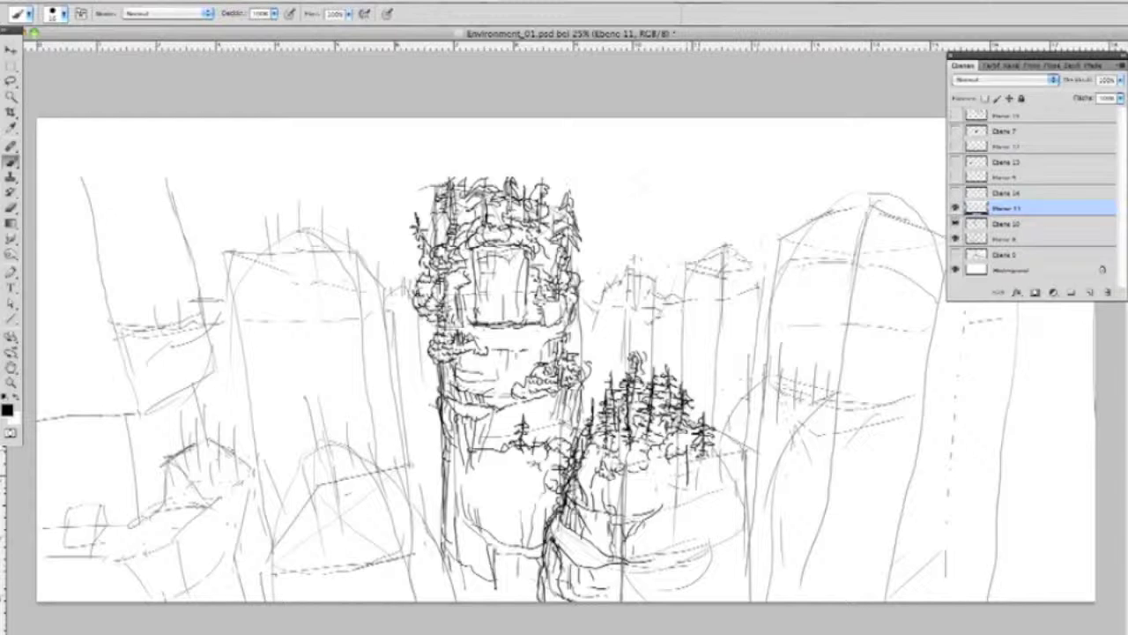
{"action": "left_click_drag", "start_coordinate": [673, 467], "coordinate": [732, 499]}
{"action": "mouse_move", "coordinate": [716, 444]}
{"action": "left_mouse_down"}
{"action": "mouse_move", "coordinate": [742, 513]}
{"action": "mouse_move", "coordinate": [649, 525]}
{"action": "left_mouse_up"}
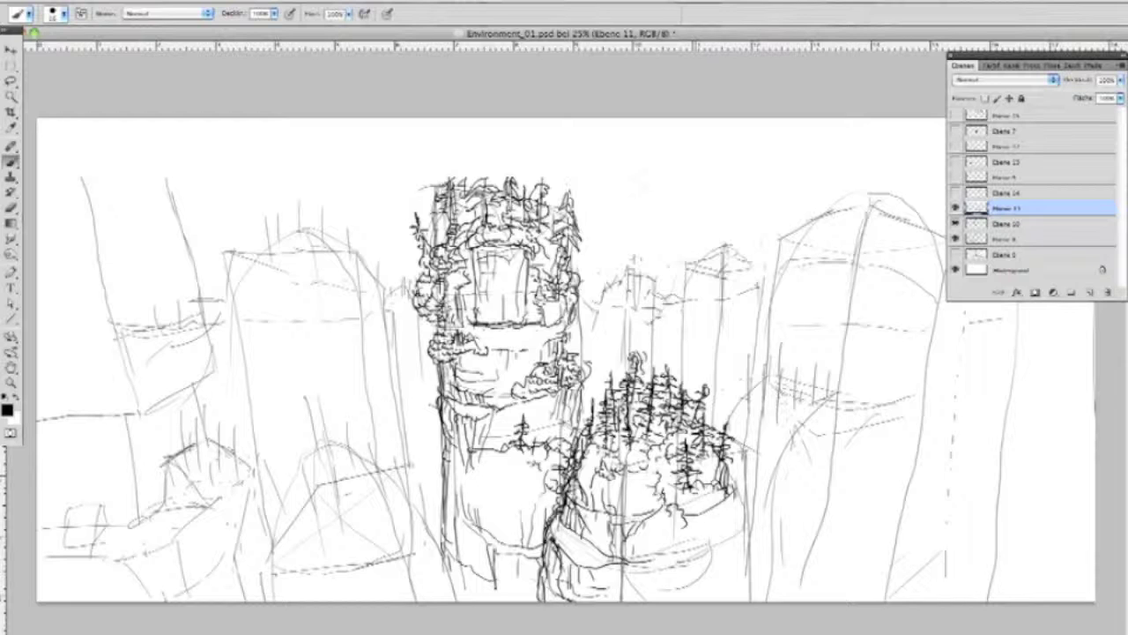
- Ink ledges and shrubs down the front rock's right side, checking the line work with the rough sketch temporarily hidden
{"action": "mouse_move", "coordinate": [694, 547]}
{"action": "left_mouse_down"}
{"action": "mouse_move", "coordinate": [739, 485]}
{"action": "mouse_move", "coordinate": [688, 556]}
{"action": "left_mouse_up"}
{"action": "left_click", "coordinate": [955, 238]}
{"action": "left_click_drag", "start_coordinate": [745, 534], "coordinate": [679, 582]}
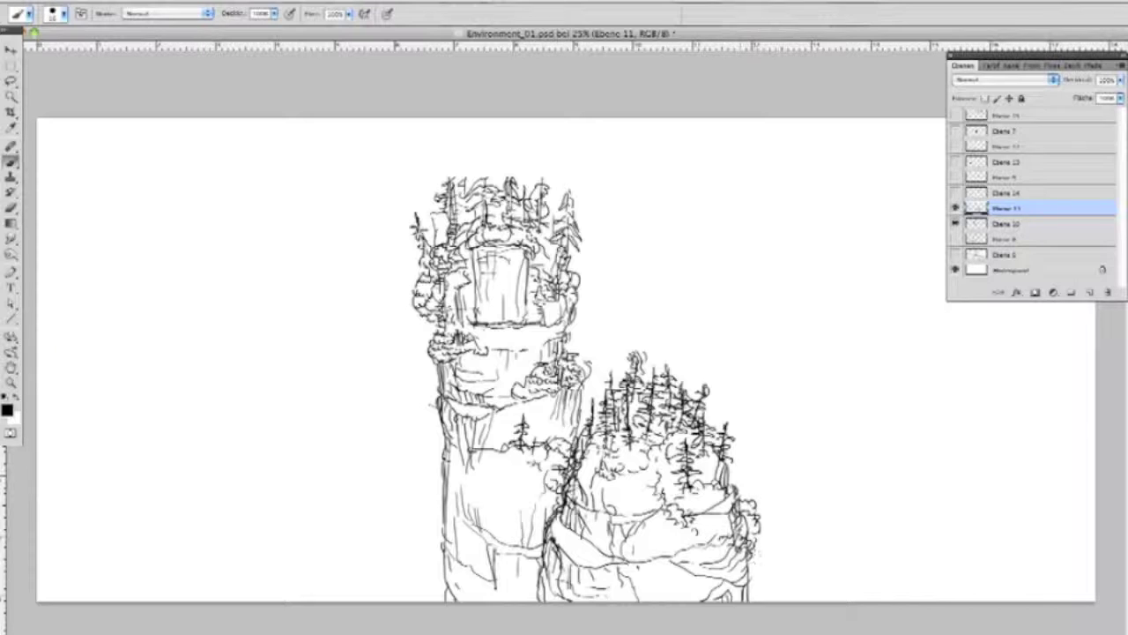
{"action": "left_click", "coordinate": [955, 238]}
- Ink a cluster of fir trees and bushes on top of the small rock to the left of the central tower
{"action": "scroll", "coordinate": [677, 374], "scroll_direction": "up", "scroll_amount": 1}
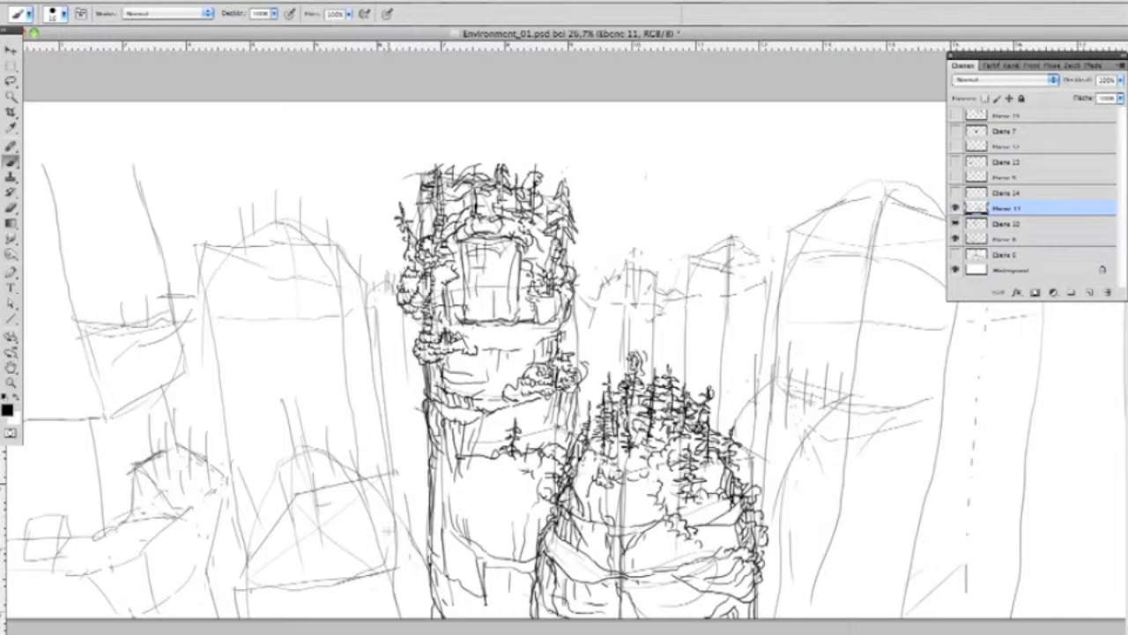
{"action": "left_click_drag", "start_coordinate": [289, 434], "coordinate": [298, 466]}
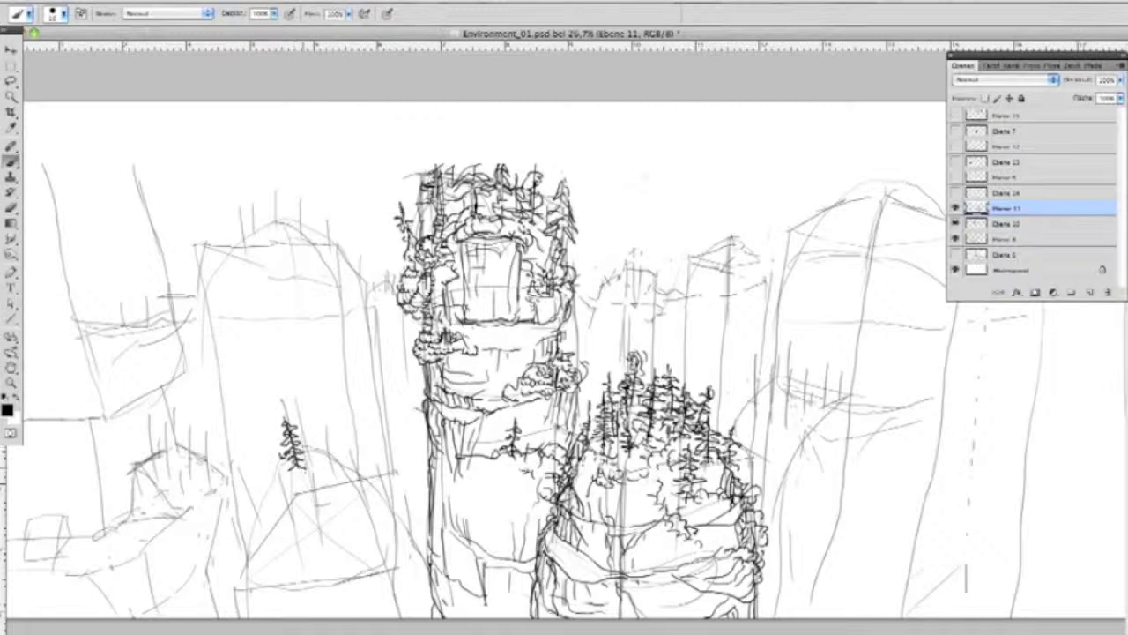
{"action": "left_click_drag", "start_coordinate": [332, 426], "coordinate": [326, 493]}
{"action": "mouse_move", "coordinate": [319, 446]}
{"action": "left_mouse_down"}
{"action": "mouse_move", "coordinate": [322, 503]}
{"action": "mouse_move", "coordinate": [347, 500]}
{"action": "mouse_move", "coordinate": [356, 459]}
{"action": "mouse_move", "coordinate": [361, 507]}
{"action": "left_mouse_up"}
{"action": "mouse_move", "coordinate": [348, 463]}
{"action": "left_mouse_down"}
{"action": "mouse_move", "coordinate": [349, 428]}
{"action": "mouse_move", "coordinate": [333, 432]}
{"action": "mouse_move", "coordinate": [348, 423]}
{"action": "mouse_move", "coordinate": [386, 495]}
{"action": "left_mouse_up"}
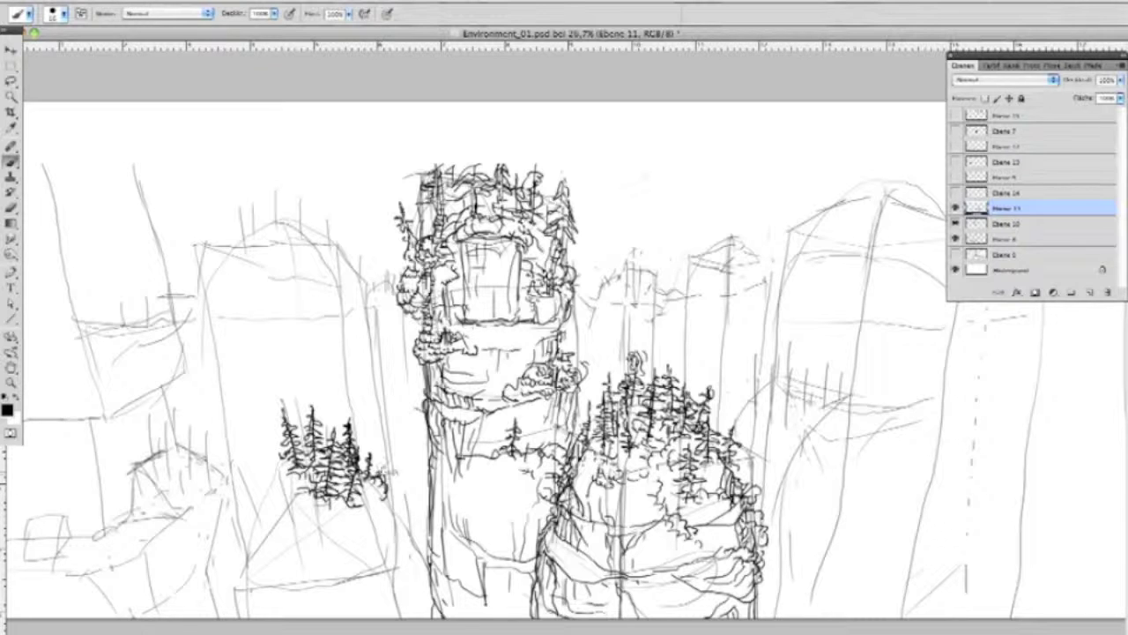
- Ink the small rock's upper face and ledge, and add a lower group of fir trees on its left side
{"action": "left_click_drag", "start_coordinate": [300, 509], "coordinate": [284, 540]}
{"action": "left_click_drag", "start_coordinate": [277, 501], "coordinate": [265, 555]}
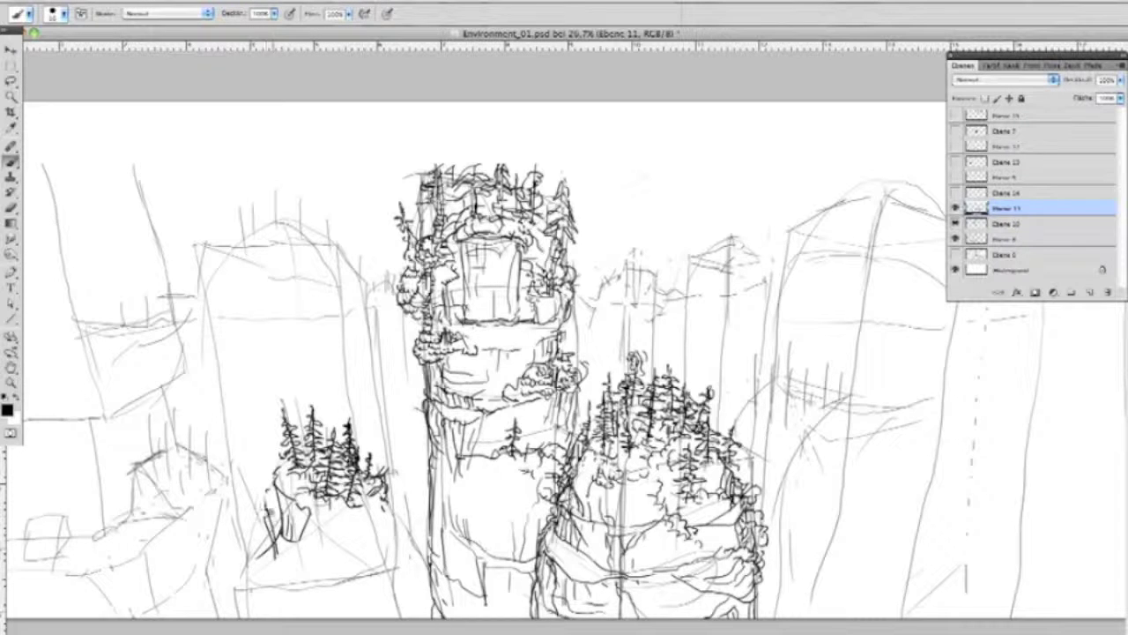
{"action": "mouse_move", "coordinate": [307, 483]}
{"action": "left_mouse_down"}
{"action": "mouse_move", "coordinate": [343, 516]}
{"action": "mouse_move", "coordinate": [275, 557]}
{"action": "left_mouse_up"}
{"action": "mouse_move", "coordinate": [242, 523]}
{"action": "left_mouse_down"}
{"action": "mouse_move", "coordinate": [300, 569]}
{"action": "mouse_move", "coordinate": [284, 548]}
{"action": "mouse_move", "coordinate": [315, 573]}
{"action": "left_mouse_up"}
{"action": "mouse_move", "coordinate": [319, 520]}
{"action": "left_mouse_down"}
{"action": "mouse_move", "coordinate": [393, 564]}
{"action": "mouse_move", "coordinate": [388, 547]}
{"action": "left_mouse_up"}
{"action": "left_click_drag", "start_coordinate": [384, 543], "coordinate": [368, 575]}
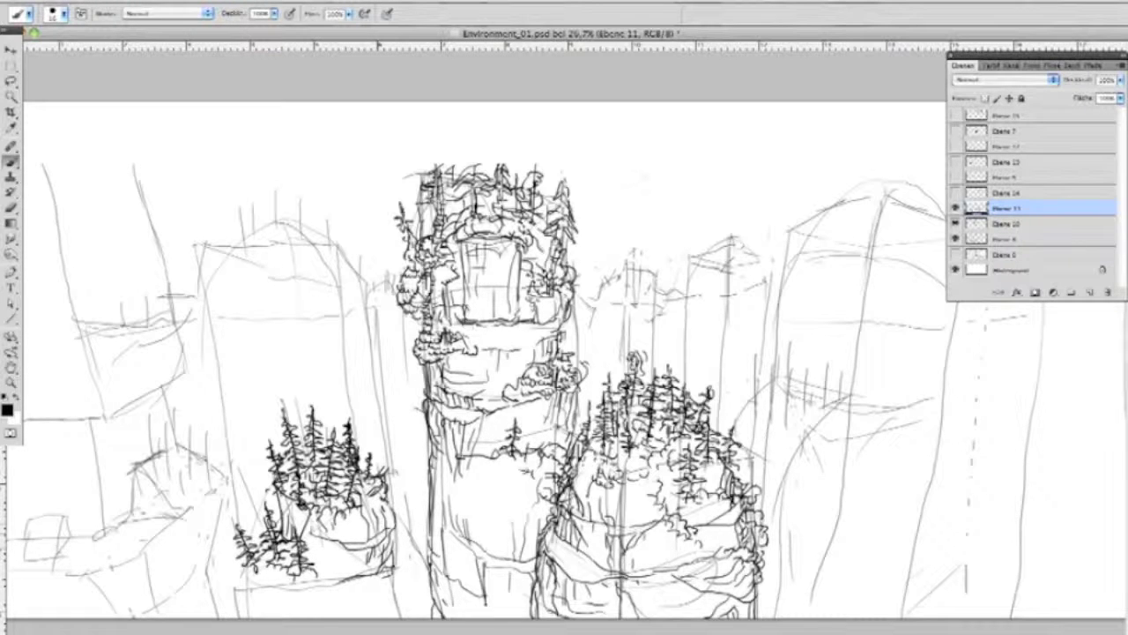
- Ink the small rock's base down to the canvas edge, with shrubs along its right side
{"action": "mouse_move", "coordinate": [236, 571]}
{"action": "left_mouse_down"}
{"action": "mouse_move", "coordinate": [324, 589]}
{"action": "mouse_move", "coordinate": [294, 617]}
{"action": "left_mouse_up"}
{"action": "mouse_move", "coordinate": [298, 590]}
{"action": "left_mouse_down"}
{"action": "mouse_move", "coordinate": [264, 586]}
{"action": "mouse_move", "coordinate": [237, 612]}
{"action": "mouse_move", "coordinate": [371, 586]}
{"action": "mouse_move", "coordinate": [388, 617]}
{"action": "left_mouse_up"}
{"action": "left_click_drag", "start_coordinate": [388, 578], "coordinate": [397, 617]}
{"action": "left_click_drag", "start_coordinate": [388, 498], "coordinate": [405, 617]}
- With the perspective grid shown, ink the outline and upper ledges of the leftmost rock tower on a new layer
{"action": "key", "text": "ctrl+minus"}
{"action": "key", "text": "ctrl+v"}
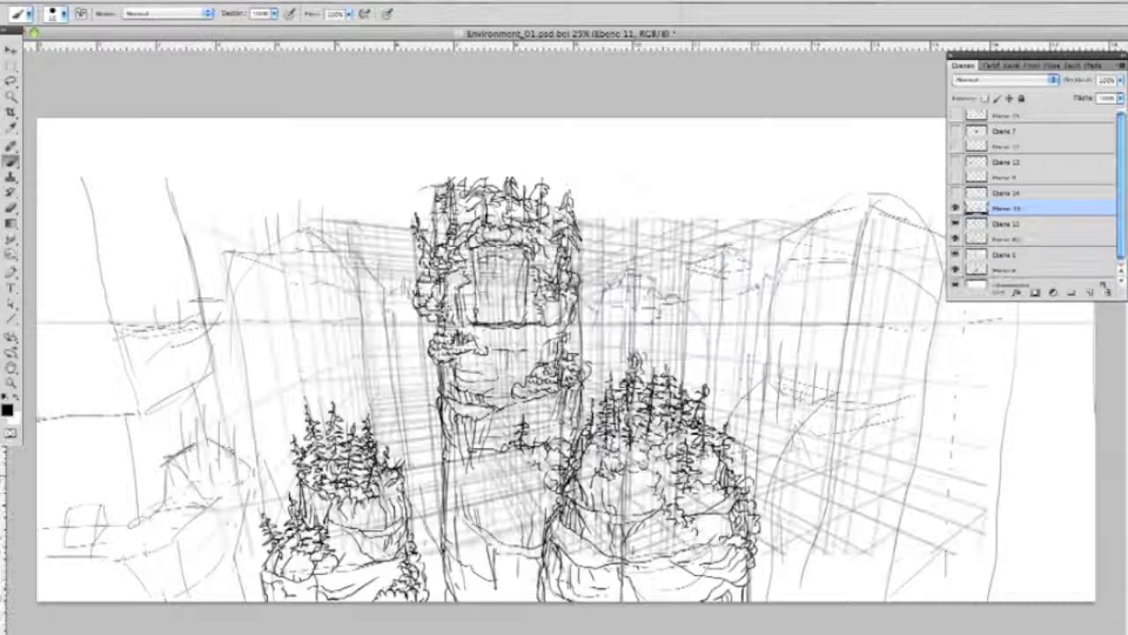
{"action": "mouse_move", "coordinate": [211, 372]}
{"action": "left_mouse_down"}
{"action": "mouse_move", "coordinate": [110, 353]}
{"action": "mouse_move", "coordinate": [98, 256]}
{"action": "left_mouse_up"}
{"action": "left_click_drag", "start_coordinate": [96, 167], "coordinate": [181, 236]}
{"action": "left_click_drag", "start_coordinate": [167, 176], "coordinate": [212, 371]}
{"action": "left_click_drag", "start_coordinate": [115, 328], "coordinate": [210, 305]}
{"action": "left_click_drag", "start_coordinate": [208, 379], "coordinate": [185, 238]}
{"action": "left_click_drag", "start_coordinate": [106, 198], "coordinate": [176, 211]}
{"action": "left_click_drag", "start_coordinate": [145, 159], "coordinate": [167, 211]}
- Ink the leftmost tower's rock face cracks and the stacked rock blocks reaching the canvas's left edge
{"action": "left_click_drag", "start_coordinate": [106, 244], "coordinate": [107, 306]}
{"action": "mouse_move", "coordinate": [115, 280]}
{"action": "left_mouse_down"}
{"action": "mouse_move", "coordinate": [196, 265]}
{"action": "mouse_move", "coordinate": [169, 266]}
{"action": "left_mouse_up"}
{"action": "mouse_move", "coordinate": [204, 353]}
{"action": "left_mouse_down"}
{"action": "mouse_move", "coordinate": [146, 406]}
{"action": "mouse_move", "coordinate": [190, 407]}
{"action": "left_mouse_up"}
{"action": "mouse_move", "coordinate": [39, 328]}
{"action": "left_mouse_down"}
{"action": "mouse_move", "coordinate": [111, 321]}
{"action": "mouse_move", "coordinate": [99, 301]}
{"action": "left_mouse_up"}
{"action": "left_click_drag", "start_coordinate": [37, 258], "coordinate": [99, 246]}
{"action": "left_click_drag", "start_coordinate": [37, 215], "coordinate": [97, 212]}
{"action": "left_click_drag", "start_coordinate": [46, 212], "coordinate": [47, 274]}
{"action": "left_click_drag", "start_coordinate": [42, 323], "coordinate": [45, 419]}
- Ink the lower wall and ledges beneath the leftmost tower's overhang and hide the perspective grid
{"action": "mouse_move", "coordinate": [84, 355]}
{"action": "left_mouse_down"}
{"action": "mouse_move", "coordinate": [79, 416]}
{"action": "mouse_move", "coordinate": [137, 517]}
{"action": "left_mouse_up"}
{"action": "left_click_drag", "start_coordinate": [88, 416], "coordinate": [92, 499]}
{"action": "left_click_drag", "start_coordinate": [42, 462], "coordinate": [99, 441]}
{"action": "left_click_drag", "start_coordinate": [74, 482], "coordinate": [141, 469]}
{"action": "mouse_move", "coordinate": [129, 448]}
{"action": "left_mouse_down"}
{"action": "mouse_move", "coordinate": [201, 411]}
{"action": "mouse_move", "coordinate": [185, 465]}
{"action": "left_mouse_up"}
{"action": "left_click", "coordinate": [956, 269]}
- Ink a row of fir trees on the ledge to the right of the leftmost tower's foot
{"action": "mouse_move", "coordinate": [173, 414]}
{"action": "left_mouse_down"}
{"action": "mouse_move", "coordinate": [197, 432]}
{"action": "mouse_move", "coordinate": [199, 471]}
{"action": "left_mouse_up"}
{"action": "left_click_drag", "start_coordinate": [207, 403], "coordinate": [203, 476]}
{"action": "left_click_drag", "start_coordinate": [199, 415], "coordinate": [212, 484]}
{"action": "mouse_move", "coordinate": [184, 393]}
{"action": "left_mouse_down"}
{"action": "mouse_move", "coordinate": [203, 437]}
{"action": "mouse_move", "coordinate": [199, 464]}
{"action": "left_mouse_up"}
{"action": "mouse_move", "coordinate": [221, 407]}
{"action": "left_mouse_down"}
{"action": "mouse_move", "coordinate": [217, 484]}
{"action": "mouse_move", "coordinate": [235, 455]}
{"action": "left_mouse_up"}
{"action": "left_click_drag", "start_coordinate": [226, 481], "coordinate": [233, 492]}
{"action": "left_click_drag", "start_coordinate": [235, 413], "coordinate": [231, 476]}
{"action": "left_click_drag", "start_coordinate": [238, 434], "coordinate": [249, 499]}
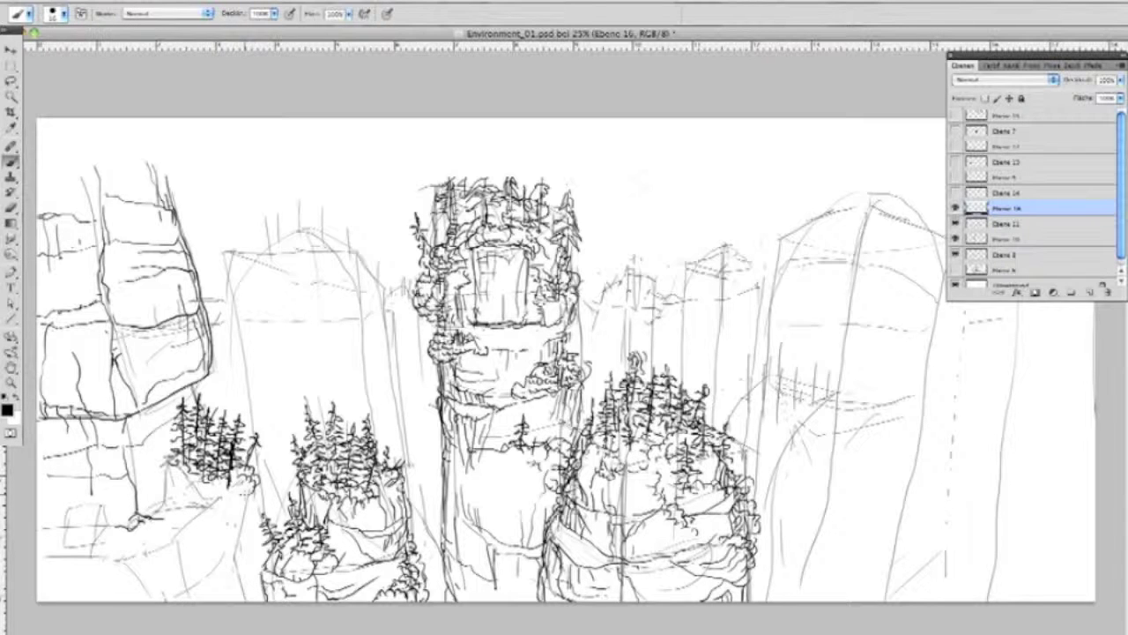
- Add foliage beside the fir row and ink the layered ledges between the leftmost tower's base and the trees
{"action": "left_click_drag", "start_coordinate": [160, 423], "coordinate": [180, 453]}
{"action": "left_click_drag", "start_coordinate": [173, 381], "coordinate": [194, 404]}
{"action": "left_click_drag", "start_coordinate": [85, 418], "coordinate": [195, 427]}
{"action": "left_click_drag", "start_coordinate": [101, 420], "coordinate": [150, 481]}
{"action": "mouse_move", "coordinate": [131, 515]}
{"action": "left_mouse_down"}
{"action": "mouse_move", "coordinate": [206, 488]}
{"action": "mouse_move", "coordinate": [181, 468]}
{"action": "left_mouse_up"}
{"action": "mouse_move", "coordinate": [164, 499]}
{"action": "left_mouse_down"}
{"action": "mouse_move", "coordinate": [204, 488]}
{"action": "mouse_move", "coordinate": [217, 515]}
{"action": "left_mouse_up"}
- Ink the rock wall below the fir row, its lower ledge line and small hanging bushes
{"action": "left_click_drag", "start_coordinate": [238, 481], "coordinate": [235, 561]}
{"action": "left_click_drag", "start_coordinate": [211, 504], "coordinate": [172, 554]}
{"action": "left_click_drag", "start_coordinate": [39, 555], "coordinate": [148, 553]}
{"action": "mouse_move", "coordinate": [228, 515]}
{"action": "left_mouse_down"}
{"action": "mouse_move", "coordinate": [217, 537]}
{"action": "mouse_move", "coordinate": [223, 526]}
{"action": "left_mouse_up"}
{"action": "mouse_move", "coordinate": [180, 496]}
{"action": "left_mouse_down"}
{"action": "mouse_move", "coordinate": [208, 533]}
{"action": "mouse_move", "coordinate": [194, 511]}
{"action": "left_mouse_up"}
{"action": "left_click_drag", "start_coordinate": [250, 490], "coordinate": [237, 522]}
- Ink the cracks and ledges of the lower left rock down to the canvas's bottom edge
{"action": "left_click_drag", "start_coordinate": [210, 573], "coordinate": [199, 585]}
{"action": "left_click_drag", "start_coordinate": [240, 532], "coordinate": [169, 596]}
{"action": "left_click_drag", "start_coordinate": [144, 566], "coordinate": [115, 601]}
{"action": "left_click_drag", "start_coordinate": [177, 554], "coordinate": [150, 577]}
{"action": "left_click_drag", "start_coordinate": [98, 570], "coordinate": [167, 570]}
- Ink the rounded boulder shape and surrounding rock lines in the canvas's lower left corner
{"action": "left_click_drag", "start_coordinate": [83, 548], "coordinate": [67, 568]}
{"action": "left_click_drag", "start_coordinate": [65, 525], "coordinate": [99, 495]}
{"action": "left_click_drag", "start_coordinate": [70, 564], "coordinate": [120, 494]}
{"action": "left_click_drag", "start_coordinate": [51, 543], "coordinate": [97, 523]}
{"action": "left_click_drag", "start_coordinate": [44, 598], "coordinate": [69, 538]}
{"action": "left_click_drag", "start_coordinate": [39, 582], "coordinate": [71, 523]}
- Create a new layer and ink fir trees and foliage on top of the rock tower left of the central tower
{"action": "key", "text": "ctrl+shift+alt+n"}
{"action": "left_click_drag", "start_coordinate": [265, 212], "coordinate": [268, 240]}
{"action": "left_click_drag", "start_coordinate": [282, 201], "coordinate": [280, 236]}
{"action": "left_click_drag", "start_coordinate": [275, 213], "coordinate": [296, 240]}
{"action": "mouse_move", "coordinate": [317, 192]}
{"action": "left_mouse_down"}
{"action": "mouse_move", "coordinate": [314, 250]}
{"action": "mouse_move", "coordinate": [333, 236]}
{"action": "mouse_move", "coordinate": [324, 256]}
{"action": "left_mouse_up"}
{"action": "left_click_drag", "start_coordinate": [270, 196], "coordinate": [268, 231]}
{"action": "left_click_drag", "start_coordinate": [311, 212], "coordinate": [315, 238]}
{"action": "mouse_move", "coordinate": [338, 200]}
{"action": "left_mouse_down"}
{"action": "mouse_move", "coordinate": [347, 256]}
{"action": "mouse_move", "coordinate": [370, 242]}
{"action": "mouse_move", "coordinate": [370, 255]}
{"action": "left_mouse_up"}
{"action": "mouse_move", "coordinate": [247, 235]}
{"action": "left_mouse_down"}
{"action": "mouse_move", "coordinate": [254, 270]}
{"action": "mouse_move", "coordinate": [265, 245]}
{"action": "left_mouse_up"}
{"action": "left_click_drag", "start_coordinate": [329, 248], "coordinate": [321, 291]}
- Ink the outline, cracks and edge foliage of the bulging upper part of the rock tower left of the central one
{"action": "left_click_drag", "start_coordinate": [335, 247], "coordinate": [375, 321]}
{"action": "mouse_move", "coordinate": [231, 253]}
{"action": "left_mouse_down"}
{"action": "mouse_move", "coordinate": [250, 314]}
{"action": "mouse_move", "coordinate": [273, 326]}
{"action": "left_mouse_up"}
{"action": "mouse_move", "coordinate": [238, 277]}
{"action": "left_mouse_down"}
{"action": "mouse_move", "coordinate": [295, 298]}
{"action": "mouse_move", "coordinate": [249, 319]}
{"action": "left_mouse_up"}
{"action": "left_click_drag", "start_coordinate": [280, 240], "coordinate": [299, 266]}
{"action": "left_click_drag", "start_coordinate": [375, 275], "coordinate": [384, 300]}
{"action": "left_click_drag", "start_coordinate": [388, 304], "coordinate": [357, 349]}
{"action": "left_click_drag", "start_coordinate": [358, 243], "coordinate": [370, 280]}
{"action": "left_click_drag", "start_coordinate": [389, 265], "coordinate": [379, 336]}
{"action": "left_click_drag", "start_coordinate": [351, 254], "coordinate": [380, 286]}
- Ink the ledge line, a small tree and the upper shaft edges beneath that tower's bulging head
{"action": "mouse_move", "coordinate": [363, 324]}
{"action": "left_mouse_down"}
{"action": "mouse_move", "coordinate": [344, 409]}
{"action": "mouse_move", "coordinate": [377, 421]}
{"action": "left_mouse_up"}
{"action": "left_click_drag", "start_coordinate": [379, 355], "coordinate": [388, 449]}
{"action": "left_click_drag", "start_coordinate": [242, 346], "coordinate": [280, 349]}
{"action": "left_click_drag", "start_coordinate": [253, 369], "coordinate": [259, 520]}
{"action": "left_click_drag", "start_coordinate": [280, 330], "coordinate": [368, 321]}
{"action": "mouse_move", "coordinate": [318, 331]}
{"action": "left_mouse_down"}
{"action": "mouse_move", "coordinate": [321, 393]}
{"action": "mouse_move", "coordinate": [349, 358]}
{"action": "left_mouse_up"}
{"action": "left_click_drag", "start_coordinate": [303, 333], "coordinate": [337, 374]}
{"action": "left_click_drag", "start_coordinate": [309, 287], "coordinate": [314, 326]}
{"action": "left_click_drag", "start_coordinate": [245, 323], "coordinate": [262, 379]}
- Ink cracks and the left edge down that tower's lower shaft and hide the perspective grid
{"action": "mouse_move", "coordinate": [333, 297]}
{"action": "left_mouse_down"}
{"action": "mouse_move", "coordinate": [348, 350]}
{"action": "mouse_move", "coordinate": [344, 421]}
{"action": "left_mouse_up"}
{"action": "mouse_move", "coordinate": [257, 393]}
{"action": "left_mouse_down"}
{"action": "mouse_move", "coordinate": [297, 427]}
{"action": "mouse_move", "coordinate": [291, 445]}
{"action": "left_mouse_up"}
{"action": "left_click_drag", "start_coordinate": [256, 356], "coordinate": [275, 428]}
{"action": "left_click_drag", "start_coordinate": [312, 397], "coordinate": [332, 408]}
{"action": "left_click_drag", "start_coordinate": [256, 445], "coordinate": [294, 507]}
{"action": "left_click_drag", "start_coordinate": [256, 485], "coordinate": [261, 577]}
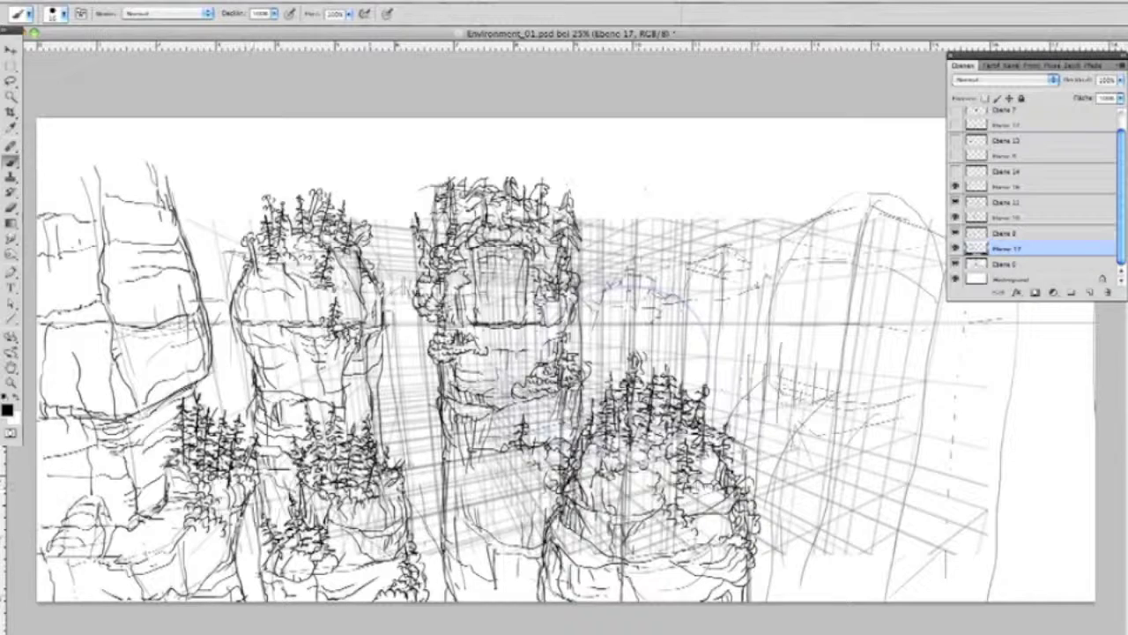
{"action": "left_click", "coordinate": [955, 262]}
- Add detail strokes to that tower's lower shaft around and behind the small rock's fir trees
{"action": "left_click_drag", "start_coordinate": [349, 371], "coordinate": [346, 442]}
{"action": "left_click_drag", "start_coordinate": [379, 412], "coordinate": [388, 449]}
{"action": "left_click_drag", "start_coordinate": [291, 410], "coordinate": [289, 492]}
{"action": "left_click_drag", "start_coordinate": [281, 500], "coordinate": [269, 527]}
{"action": "left_click_drag", "start_coordinate": [349, 393], "coordinate": [353, 418]}
{"action": "left_click_drag", "start_coordinate": [261, 510], "coordinate": [242, 603]}
{"action": "left_click_drag", "start_coordinate": [287, 517], "coordinate": [268, 535]}
- Ink a row of fir trees along the ledge of the large rock to the right of the front rock
{"action": "key", "text": "ctrl+plus"}
{"action": "left_click_drag", "start_coordinate": [648, 362], "coordinate": [649, 425]}
{"action": "left_click_drag", "start_coordinate": [688, 370], "coordinate": [684, 430]}
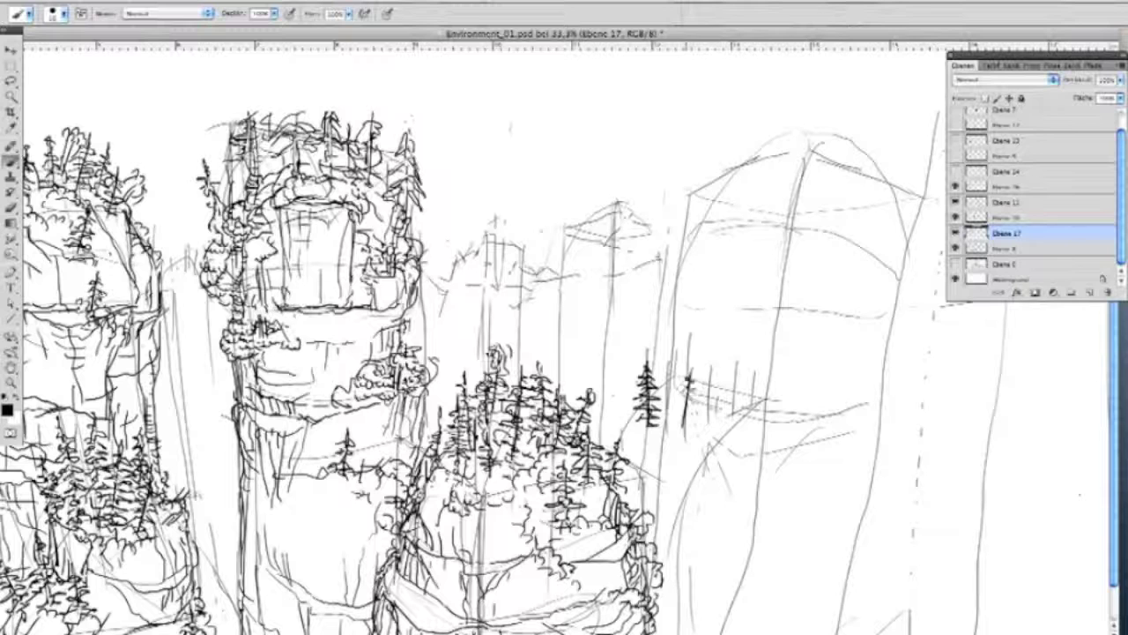
{"action": "mouse_move", "coordinate": [684, 380]}
{"action": "left_mouse_down"}
{"action": "mouse_move", "coordinate": [683, 435]}
{"action": "mouse_move", "coordinate": [660, 409]}
{"action": "mouse_move", "coordinate": [663, 421]}
{"action": "left_mouse_up"}
{"action": "left_click_drag", "start_coordinate": [688, 328], "coordinate": [686, 393]}
{"action": "mouse_move", "coordinate": [686, 352]}
{"action": "left_mouse_down"}
{"action": "mouse_move", "coordinate": [677, 393]}
{"action": "mouse_move", "coordinate": [711, 420]}
{"action": "mouse_move", "coordinate": [723, 413]}
{"action": "mouse_move", "coordinate": [712, 429]}
{"action": "left_mouse_up"}
{"action": "mouse_move", "coordinate": [711, 366]}
{"action": "left_mouse_down"}
{"action": "mouse_move", "coordinate": [709, 439]}
{"action": "mouse_move", "coordinate": [732, 450]}
{"action": "mouse_move", "coordinate": [746, 393]}
{"action": "left_mouse_up"}
{"action": "mouse_move", "coordinate": [723, 370]}
{"action": "left_mouse_down"}
{"action": "mouse_move", "coordinate": [743, 411]}
{"action": "mouse_move", "coordinate": [753, 407]}
{"action": "left_mouse_up"}
{"action": "left_click_drag", "start_coordinate": [721, 404], "coordinate": [739, 436]}
{"action": "left_click_drag", "start_coordinate": [744, 379], "coordinate": [764, 414]}
{"action": "left_click_drag", "start_coordinate": [670, 326], "coordinate": [674, 361]}
- Ink the ledge edge, rock cracks and bushes beneath the fir row on the right-hand rock
{"action": "mouse_move", "coordinate": [637, 409]}
{"action": "left_mouse_down"}
{"action": "mouse_move", "coordinate": [621, 448]}
{"action": "mouse_move", "coordinate": [712, 460]}
{"action": "mouse_move", "coordinate": [654, 474]}
{"action": "left_mouse_up"}
{"action": "mouse_move", "coordinate": [652, 443]}
{"action": "left_mouse_down"}
{"action": "mouse_move", "coordinate": [663, 506]}
{"action": "mouse_move", "coordinate": [675, 439]}
{"action": "left_mouse_up"}
{"action": "left_click_drag", "start_coordinate": [726, 441], "coordinate": [758, 464]}
{"action": "left_click_drag", "start_coordinate": [684, 465], "coordinate": [696, 499]}
{"action": "mouse_move", "coordinate": [767, 406]}
{"action": "left_mouse_down"}
{"action": "mouse_move", "coordinate": [763, 451]}
{"action": "mouse_move", "coordinate": [774, 451]}
{"action": "left_mouse_up"}
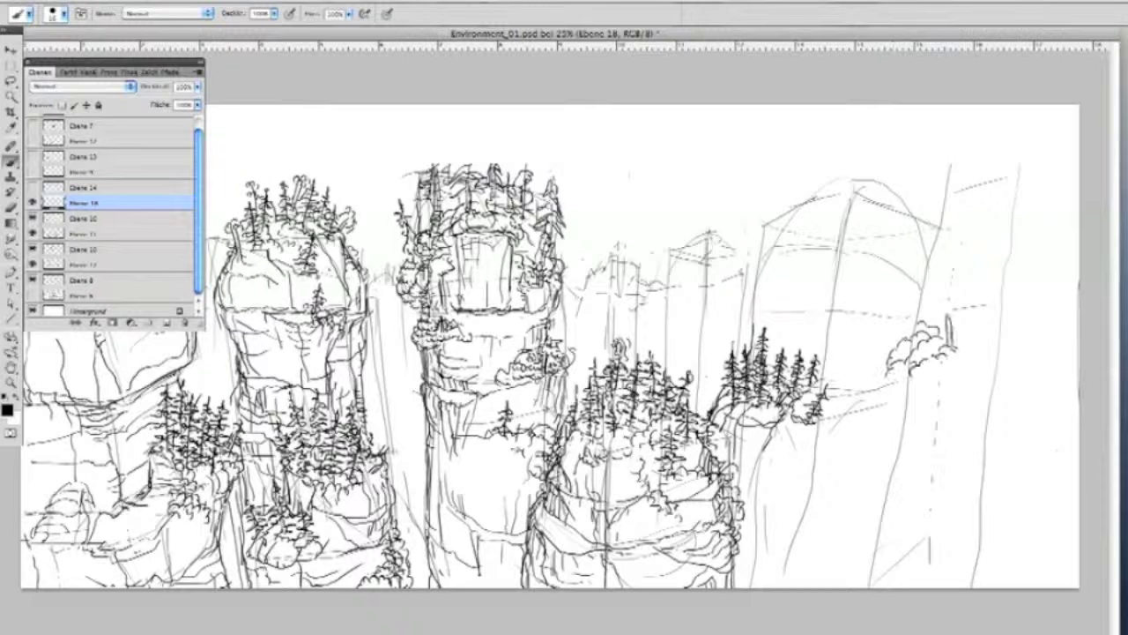
- Ink foliage and rock contours down the middle slope at the far right of the large right-hand rock
{"action": "left_click_drag", "start_coordinate": [953, 299], "coordinate": [950, 339]}
{"action": "mouse_move", "coordinate": [940, 275]}
{"action": "left_mouse_down"}
{"action": "mouse_move", "coordinate": [957, 306]}
{"action": "mouse_move", "coordinate": [915, 336]}
{"action": "mouse_move", "coordinate": [931, 332]}
{"action": "left_mouse_up"}
{"action": "mouse_move", "coordinate": [980, 299]}
{"action": "left_mouse_down"}
{"action": "mouse_move", "coordinate": [978, 351]}
{"action": "mouse_move", "coordinate": [993, 346]}
{"action": "left_mouse_up"}
{"action": "left_click_drag", "start_coordinate": [934, 279], "coordinate": [968, 303]}
{"action": "mouse_move", "coordinate": [961, 335]}
{"action": "left_mouse_down"}
{"action": "mouse_move", "coordinate": [993, 361]}
{"action": "mouse_move", "coordinate": [987, 377]}
{"action": "mouse_move", "coordinate": [888, 388]}
{"action": "mouse_move", "coordinate": [894, 462]}
{"action": "left_mouse_up"}
{"action": "mouse_move", "coordinate": [924, 388]}
{"action": "left_mouse_down"}
{"action": "mouse_move", "coordinate": [966, 413]}
{"action": "mouse_move", "coordinate": [882, 473]}
{"action": "left_mouse_up"}
- Ink fir trees, bushes and ridge lines on the upper right flank of the large right-hand rock
{"action": "mouse_move", "coordinate": [895, 231]}
{"action": "left_mouse_down"}
{"action": "mouse_move", "coordinate": [934, 208]}
{"action": "mouse_move", "coordinate": [943, 162]}
{"action": "mouse_move", "coordinate": [933, 294]}
{"action": "left_mouse_up"}
{"action": "left_click_drag", "start_coordinate": [923, 256], "coordinate": [961, 238]}
{"action": "mouse_move", "coordinate": [978, 201]}
{"action": "left_mouse_down"}
{"action": "mouse_move", "coordinate": [980, 247]}
{"action": "mouse_move", "coordinate": [994, 250]}
{"action": "mouse_move", "coordinate": [935, 291]}
{"action": "left_mouse_up"}
{"action": "left_click_drag", "start_coordinate": [970, 257], "coordinate": [934, 279]}
{"action": "mouse_move", "coordinate": [1013, 177]}
{"action": "left_mouse_down"}
{"action": "mouse_move", "coordinate": [991, 200]}
{"action": "mouse_move", "coordinate": [1003, 247]}
{"action": "left_mouse_up"}
{"action": "left_click_drag", "start_coordinate": [948, 176], "coordinate": [1002, 208]}
{"action": "left_click_drag", "start_coordinate": [979, 256], "coordinate": [1003, 281]}
{"action": "left_click_drag", "start_coordinate": [1005, 231], "coordinate": [1012, 305]}
- Ink a fir beneath the upper bushes, then rock folds and the outer edge down the right-hand rock's slope
{"action": "left_click_drag", "start_coordinate": [890, 300], "coordinate": [901, 351]}
{"action": "left_click_drag", "start_coordinate": [882, 314], "coordinate": [917, 328]}
{"action": "left_click_drag", "start_coordinate": [903, 281], "coordinate": [905, 349]}
{"action": "left_click_drag", "start_coordinate": [895, 325], "coordinate": [923, 337]}
{"action": "left_click_drag", "start_coordinate": [998, 355], "coordinate": [942, 472]}
{"action": "left_click_drag", "start_coordinate": [991, 391], "coordinate": [935, 439]}
{"action": "left_click_drag", "start_coordinate": [952, 425], "coordinate": [890, 472]}
{"action": "left_click_drag", "start_coordinate": [915, 397], "coordinate": [890, 476]}
{"action": "left_click_drag", "start_coordinate": [881, 425], "coordinate": [868, 493]}
{"action": "mouse_move", "coordinate": [934, 459]}
{"action": "left_mouse_down"}
{"action": "mouse_move", "coordinate": [877, 490]}
{"action": "mouse_move", "coordinate": [919, 499]}
{"action": "left_mouse_up"}
{"action": "left_click_drag", "start_coordinate": [1000, 418], "coordinate": [989, 455]}
{"action": "left_click_drag", "start_coordinate": [998, 303], "coordinate": [1038, 335]}
{"action": "left_click_drag", "start_coordinate": [1005, 256], "coordinate": [1014, 307]}
{"action": "left_click_drag", "start_coordinate": [1005, 318], "coordinate": [968, 374]}
{"action": "left_click_drag", "start_coordinate": [984, 362], "coordinate": [973, 394]}
- Ink a dense fir cluster at the foot of the right-hand rock
{"action": "left_click_drag", "start_coordinate": [885, 480], "coordinate": [869, 563]}
{"action": "left_click_drag", "start_coordinate": [875, 564], "coordinate": [966, 554]}
{"action": "left_click_drag", "start_coordinate": [908, 529], "coordinate": [936, 564]}
{"action": "left_click_drag", "start_coordinate": [890, 529], "coordinate": [873, 582]}
{"action": "mouse_move", "coordinate": [859, 500]}
{"action": "left_mouse_down"}
{"action": "mouse_move", "coordinate": [860, 556]}
{"action": "mouse_move", "coordinate": [869, 539]}
{"action": "left_mouse_up"}
{"action": "left_click_drag", "start_coordinate": [864, 519], "coordinate": [874, 548]}
{"action": "left_click_drag", "start_coordinate": [884, 501], "coordinate": [886, 559]}
{"action": "mouse_move", "coordinate": [875, 517]}
{"action": "left_mouse_down"}
{"action": "mouse_move", "coordinate": [892, 549]}
{"action": "mouse_move", "coordinate": [876, 557]}
{"action": "left_mouse_up"}
{"action": "left_click_drag", "start_coordinate": [853, 483], "coordinate": [880, 521]}
{"action": "left_click_drag", "start_coordinate": [878, 520], "coordinate": [897, 559]}
{"action": "left_click_drag", "start_coordinate": [890, 503], "coordinate": [905, 563]}
{"action": "mouse_move", "coordinate": [914, 532]}
{"action": "left_mouse_down"}
{"action": "mouse_move", "coordinate": [929, 571]}
{"action": "mouse_move", "coordinate": [915, 587]}
{"action": "left_mouse_up"}
- On layer Ebene 17, ink the ledge edge, vertical sides and cracks of the right-hand rock's shaft
{"action": "left_click", "coordinate": [89, 264]}
{"action": "left_click_drag", "start_coordinate": [802, 444], "coordinate": [836, 492]}
{"action": "mouse_move", "coordinate": [822, 434]}
{"action": "left_mouse_down"}
{"action": "mouse_move", "coordinate": [881, 450]}
{"action": "mouse_move", "coordinate": [862, 479]}
{"action": "mouse_move", "coordinate": [737, 465]}
{"action": "mouse_move", "coordinate": [751, 564]}
{"action": "left_mouse_up"}
{"action": "left_click_drag", "start_coordinate": [714, 453], "coordinate": [746, 568]}
{"action": "left_click_drag", "start_coordinate": [749, 455], "coordinate": [833, 504]}
{"action": "left_click_drag", "start_coordinate": [811, 410], "coordinate": [785, 582]}
{"action": "mouse_move", "coordinate": [753, 289]}
{"action": "left_mouse_down"}
{"action": "mouse_move", "coordinate": [886, 361]}
{"action": "mouse_move", "coordinate": [888, 335]}
{"action": "left_mouse_up"}
{"action": "mouse_move", "coordinate": [762, 335]}
{"action": "left_mouse_down"}
{"action": "mouse_move", "coordinate": [838, 370]}
{"action": "mouse_move", "coordinate": [830, 297]}
{"action": "left_mouse_up"}
{"action": "left_click_drag", "start_coordinate": [781, 235], "coordinate": [753, 359]}
{"action": "mouse_move", "coordinate": [803, 510]}
{"action": "left_mouse_down"}
{"action": "mouse_move", "coordinate": [785, 594]}
{"action": "mouse_move", "coordinate": [855, 530]}
{"action": "left_mouse_up"}
{"action": "mouse_move", "coordinate": [736, 524]}
{"action": "left_mouse_down"}
{"action": "mouse_move", "coordinate": [788, 563]}
{"action": "mouse_move", "coordinate": [788, 589]}
{"action": "left_mouse_up"}
{"action": "left_click_drag", "start_coordinate": [761, 496], "coordinate": [735, 587]}
{"action": "left_click_drag", "start_coordinate": [825, 530], "coordinate": [859, 557]}
{"action": "left_click_drag", "start_coordinate": [776, 558], "coordinate": [788, 588]}
{"action": "left_click_drag", "start_coordinate": [791, 499], "coordinate": [820, 525]}
- Ink a group of fir trees and short cracks along the middle ledge of the right-hand rock
{"action": "left_click_drag", "start_coordinate": [850, 454], "coordinate": [880, 477]}
{"action": "left_click", "coordinate": [33, 295]}
{"action": "left_click_drag", "start_coordinate": [850, 398], "coordinate": [873, 423]}
{"action": "mouse_move", "coordinate": [846, 367]}
{"action": "left_mouse_down"}
{"action": "mouse_move", "coordinate": [869, 437]}
{"action": "mouse_move", "coordinate": [862, 409]}
{"action": "mouse_move", "coordinate": [858, 421]}
{"action": "left_mouse_up"}
{"action": "mouse_move", "coordinate": [869, 361]}
{"action": "left_mouse_down"}
{"action": "mouse_move", "coordinate": [874, 436]}
{"action": "mouse_move", "coordinate": [883, 404]}
{"action": "mouse_move", "coordinate": [892, 423]}
{"action": "left_mouse_up"}
{"action": "left_click_drag", "start_coordinate": [838, 417], "coordinate": [871, 446]}
{"action": "left_click_drag", "start_coordinate": [835, 341], "coordinate": [840, 362]}
{"action": "left_click_drag", "start_coordinate": [818, 404], "coordinate": [869, 455]}
{"action": "mouse_move", "coordinate": [838, 430]}
{"action": "left_mouse_down"}
{"action": "mouse_move", "coordinate": [878, 463]}
{"action": "mouse_move", "coordinate": [830, 478]}
{"action": "left_mouse_up"}
{"action": "left_click_drag", "start_coordinate": [769, 553], "coordinate": [788, 587]}
{"action": "left_click_drag", "start_coordinate": [829, 381], "coordinate": [837, 419]}
- Ink the outline, brow line and vertical cracks of the right-hand rock's domed top
{"action": "left_click", "coordinate": [33, 280]}
{"action": "left_click_drag", "start_coordinate": [861, 193], "coordinate": [822, 309]}
{"action": "left_click_drag", "start_coordinate": [811, 201], "coordinate": [912, 212]}
{"action": "left_click_drag", "start_coordinate": [779, 245], "coordinate": [841, 223]}
{"action": "left_click_drag", "start_coordinate": [820, 234], "coordinate": [925, 265]}
{"action": "left_click_drag", "start_coordinate": [797, 220], "coordinate": [876, 252]}
{"action": "mouse_move", "coordinate": [762, 226]}
{"action": "left_mouse_down"}
{"action": "mouse_move", "coordinate": [774, 339]}
{"action": "mouse_move", "coordinate": [850, 171]}
{"action": "left_mouse_up"}
{"action": "left_click_drag", "start_coordinate": [823, 217], "coordinate": [774, 308]}
{"action": "left_click_drag", "start_coordinate": [881, 259], "coordinate": [890, 310]}
{"action": "mouse_move", "coordinate": [891, 224]}
{"action": "left_mouse_down"}
{"action": "mouse_move", "coordinate": [915, 199]}
{"action": "mouse_move", "coordinate": [911, 216]}
{"action": "left_mouse_up"}
{"action": "left_click_drag", "start_coordinate": [885, 277], "coordinate": [856, 386]}
{"action": "left_click_drag", "start_coordinate": [871, 256], "coordinate": [844, 356]}
- Hide the rough sketch and ink fir trees along the summit of the domed rock
{"action": "mouse_move", "coordinate": [829, 155]}
{"action": "left_mouse_down"}
{"action": "mouse_move", "coordinate": [833, 197]}
{"action": "mouse_move", "coordinate": [839, 185]}
{"action": "left_mouse_up"}
{"action": "left_click", "coordinate": [33, 280]}
{"action": "left_click_drag", "start_coordinate": [803, 142], "coordinate": [837, 199]}
{"action": "left_click_drag", "start_coordinate": [804, 150], "coordinate": [820, 204]}
{"action": "left_click_drag", "start_coordinate": [845, 129], "coordinate": [852, 180]}
{"action": "mouse_move", "coordinate": [889, 147]}
{"action": "left_mouse_down"}
{"action": "mouse_move", "coordinate": [880, 206]}
{"action": "mouse_move", "coordinate": [899, 212]}
{"action": "mouse_move", "coordinate": [908, 194]}
{"action": "left_mouse_up"}
{"action": "left_click_drag", "start_coordinate": [860, 185], "coordinate": [857, 229]}
{"action": "left_click_drag", "start_coordinate": [859, 172], "coordinate": [857, 236]}
{"action": "mouse_move", "coordinate": [785, 180]}
{"action": "left_mouse_down"}
{"action": "mouse_move", "coordinate": [788, 221]}
{"action": "mouse_move", "coordinate": [763, 250]}
{"action": "left_mouse_up"}
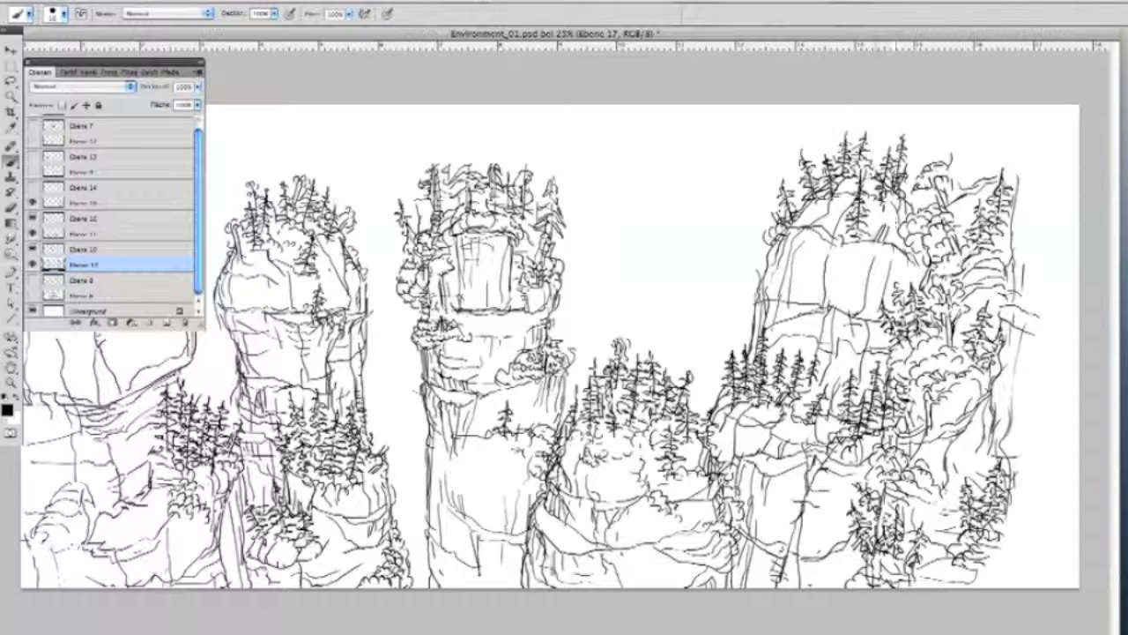
- Fill out the foliage on the dome's right shoulder and ink fir trees beside its left edge
{"action": "left_click_drag", "start_coordinate": [910, 166], "coordinate": [913, 264]}
{"action": "mouse_move", "coordinate": [882, 136]}
{"action": "left_mouse_down"}
{"action": "mouse_move", "coordinate": [864, 180]}
{"action": "mouse_move", "coordinate": [901, 155]}
{"action": "left_mouse_up"}
{"action": "left_click_drag", "start_coordinate": [834, 228], "coordinate": [859, 238]}
{"action": "mouse_move", "coordinate": [746, 270]}
{"action": "left_mouse_down"}
{"action": "mouse_move", "coordinate": [751, 317]}
{"action": "mouse_move", "coordinate": [772, 297]}
{"action": "mouse_move", "coordinate": [788, 321]}
{"action": "left_mouse_up"}
{"action": "mouse_move", "coordinate": [751, 242]}
{"action": "left_mouse_down"}
{"action": "mouse_move", "coordinate": [760, 286]}
{"action": "mouse_move", "coordinate": [746, 308]}
{"action": "left_mouse_up"}
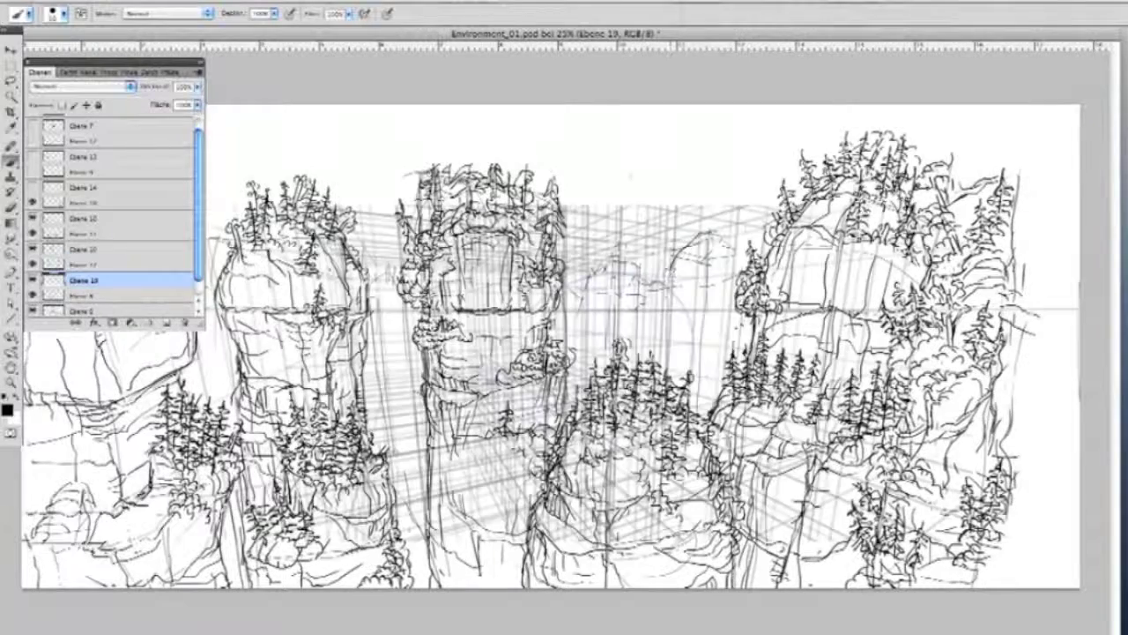
- On layer Ebene 19, ink the small distant rock left of the dome with its summit firs and side bushes
{"action": "left_click_drag", "start_coordinate": [672, 266], "coordinate": [659, 323]}
{"action": "left_click_drag", "start_coordinate": [706, 231], "coordinate": [725, 288]}
{"action": "mouse_move", "coordinate": [675, 261]}
{"action": "left_mouse_down"}
{"action": "mouse_move", "coordinate": [742, 231]}
{"action": "mouse_move", "coordinate": [702, 262]}
{"action": "left_mouse_up"}
{"action": "left_click", "coordinate": [33, 294]}
{"action": "left_click_drag", "start_coordinate": [705, 216], "coordinate": [708, 251]}
{"action": "left_click_drag", "start_coordinate": [660, 288], "coordinate": [668, 321]}
{"action": "mouse_move", "coordinate": [711, 241]}
{"action": "left_mouse_down"}
{"action": "mouse_move", "coordinate": [737, 275]}
{"action": "mouse_move", "coordinate": [705, 352]}
{"action": "left_mouse_up"}
{"action": "mouse_move", "coordinate": [730, 300]}
{"action": "left_mouse_down"}
{"action": "mouse_move", "coordinate": [696, 361]}
{"action": "mouse_move", "coordinate": [706, 365]}
{"action": "left_mouse_up"}
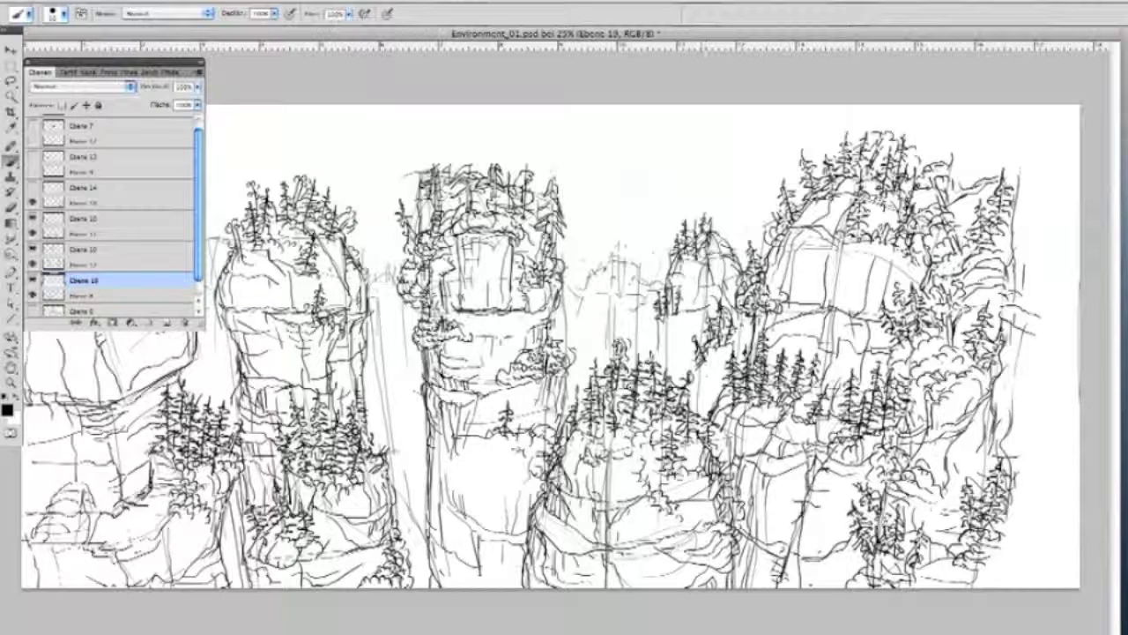
- Add ledge lines, cracks and more fir trees to the right side of the small distant rock
{"action": "left_click", "coordinate": [33, 310]}
{"action": "left_click_drag", "start_coordinate": [697, 313], "coordinate": [657, 337]}
{"action": "mouse_move", "coordinate": [694, 261]}
{"action": "left_mouse_down"}
{"action": "mouse_move", "coordinate": [661, 351]}
{"action": "mouse_move", "coordinate": [697, 402]}
{"action": "mouse_move", "coordinate": [728, 365]}
{"action": "left_mouse_up"}
{"action": "left_click_drag", "start_coordinate": [732, 226], "coordinate": [718, 265]}
{"action": "left_click_drag", "start_coordinate": [743, 241], "coordinate": [737, 275]}
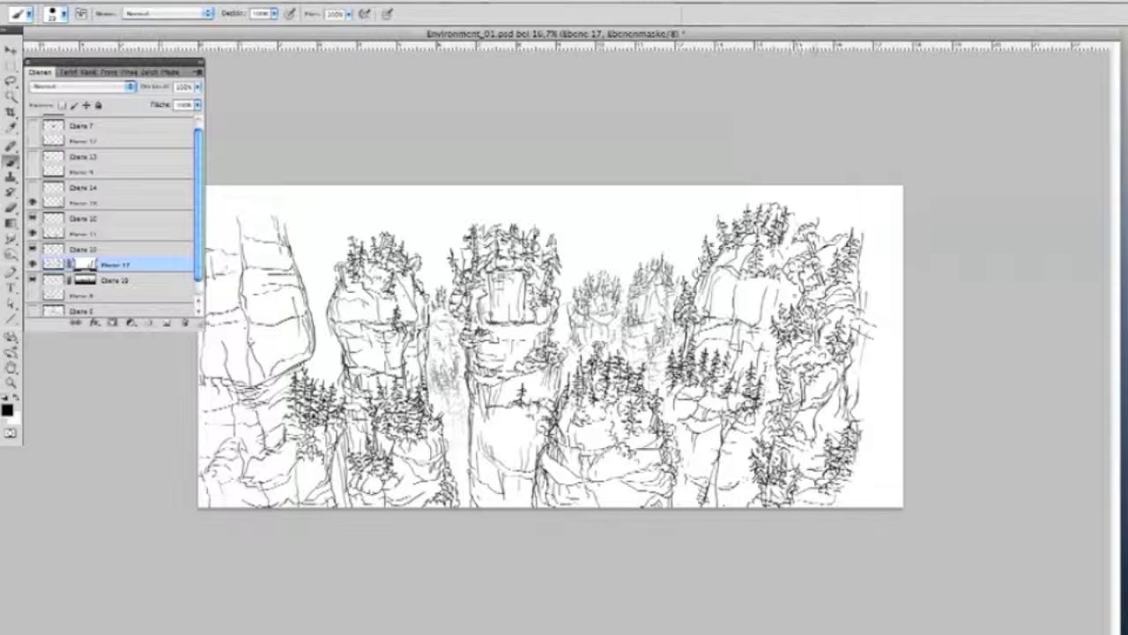
- Mask out overlapping rear lines behind the front rocks on layers Ebene 17 and Ebene 10
{"action": "left_click_drag", "start_coordinate": [374, 385], "coordinate": [349, 506]}
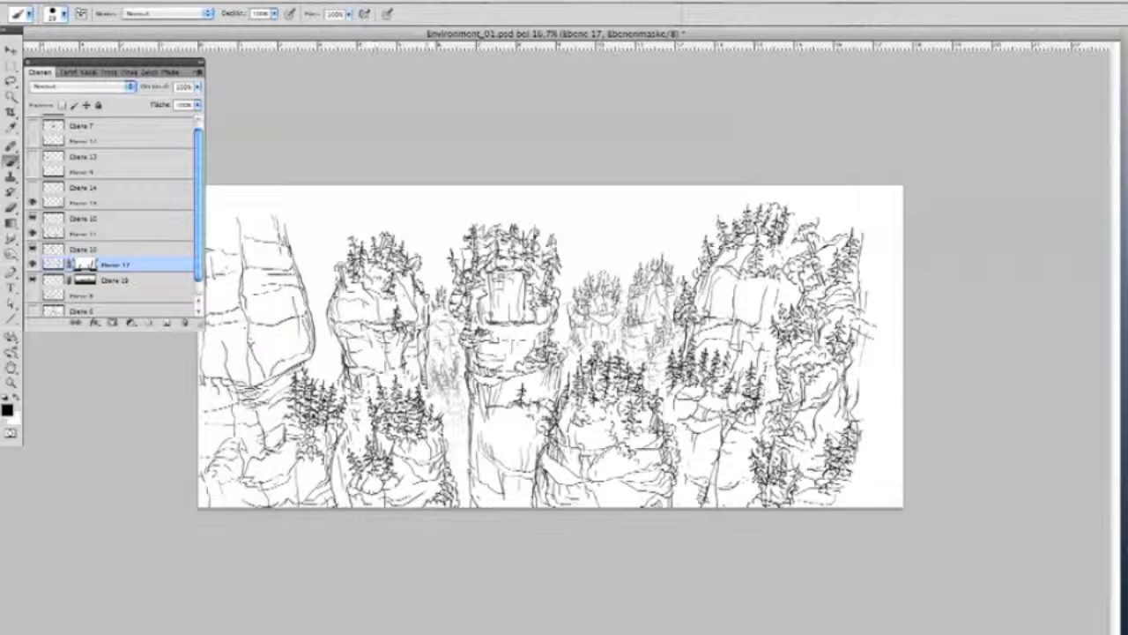
{"action": "left_click", "coordinate": [115, 249]}
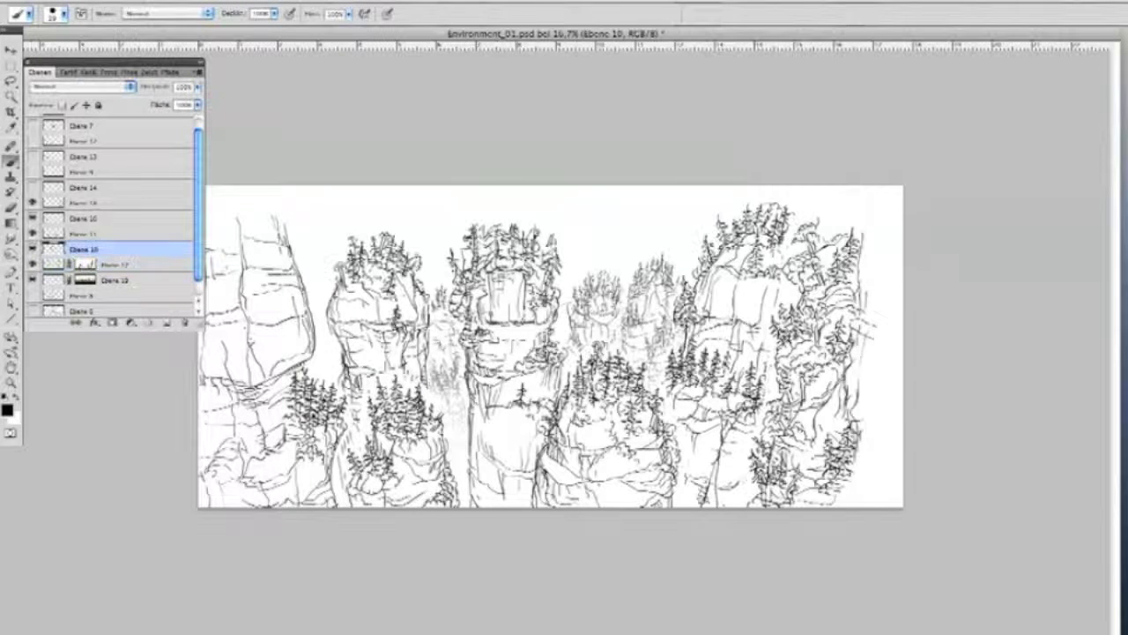
{"action": "left_click_drag", "start_coordinate": [556, 397], "coordinate": [534, 467]}
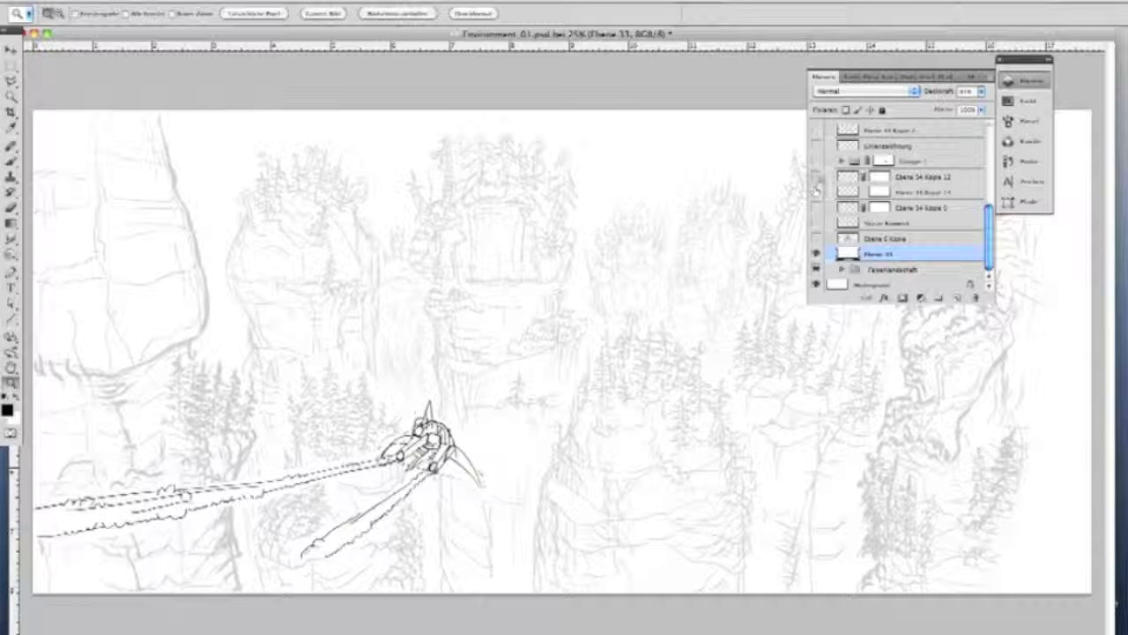
- Show the hidden building sketch, tree and line drawing layers over the faded rock landscape
{"action": "left_click_drag", "start_coordinate": [816, 178], "coordinate": [817, 218]}
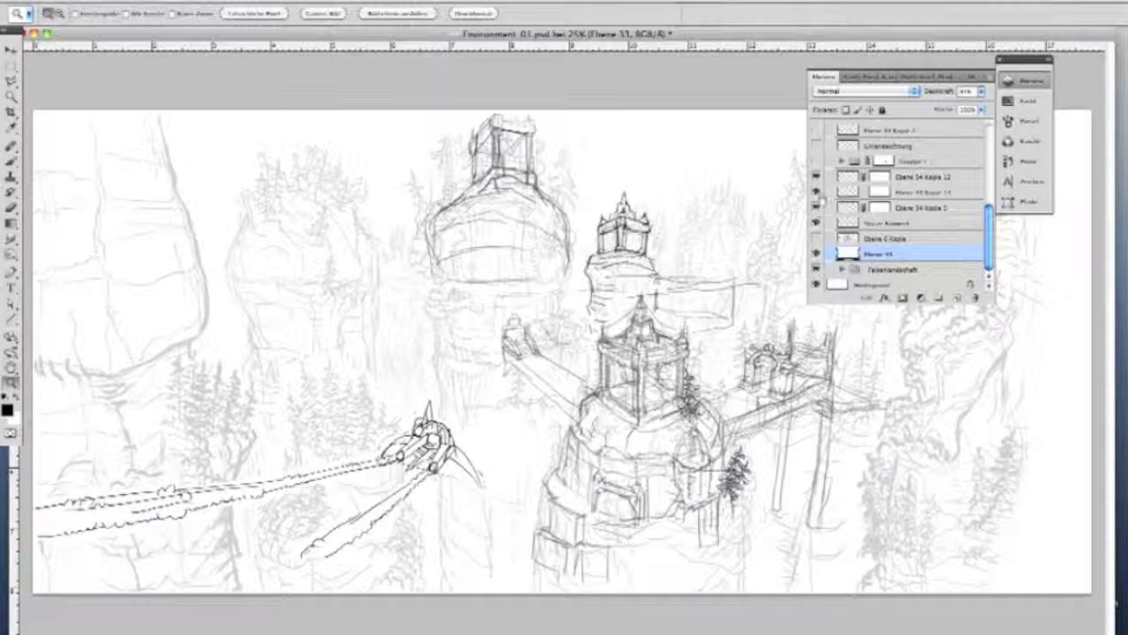
{"action": "left_click", "coordinate": [817, 162]}
{"action": "left_click", "coordinate": [816, 146]}
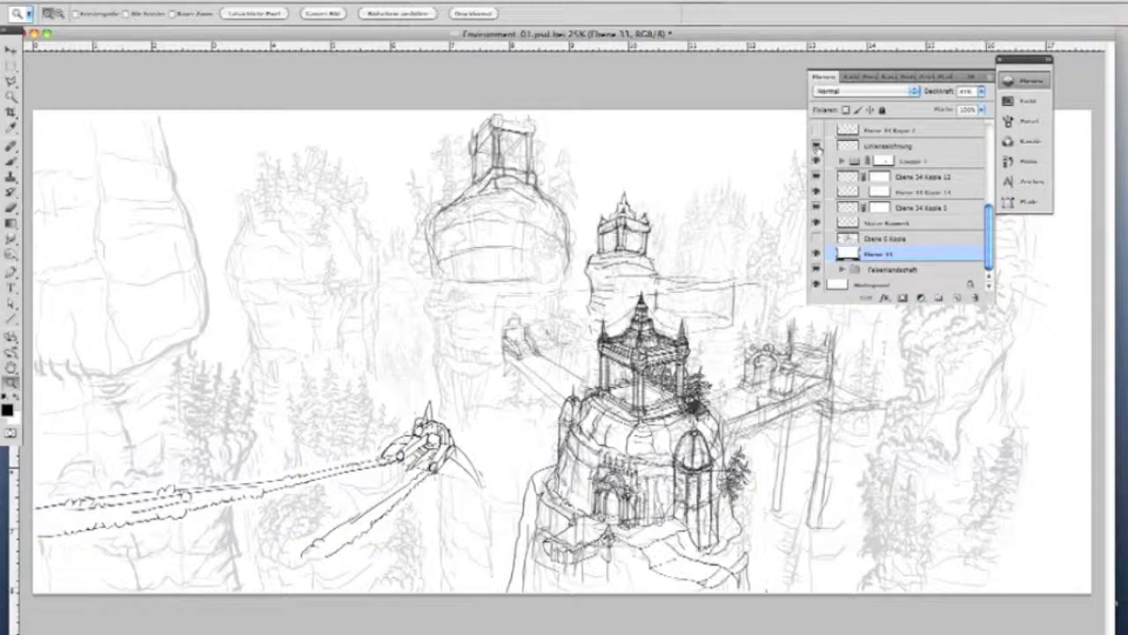
{"action": "scroll", "coordinate": [817, 203], "scroll_direction": "up", "scroll_amount": 4}
{"action": "left_click", "coordinate": [816, 205]}
{"action": "left_click", "coordinate": [816, 173]}
{"action": "left_click", "coordinate": [816, 150]}
- Position copied fir trees on the left side of the central temple rock
{"action": "left_click", "coordinate": [520, 441], "text": "ctrl"}
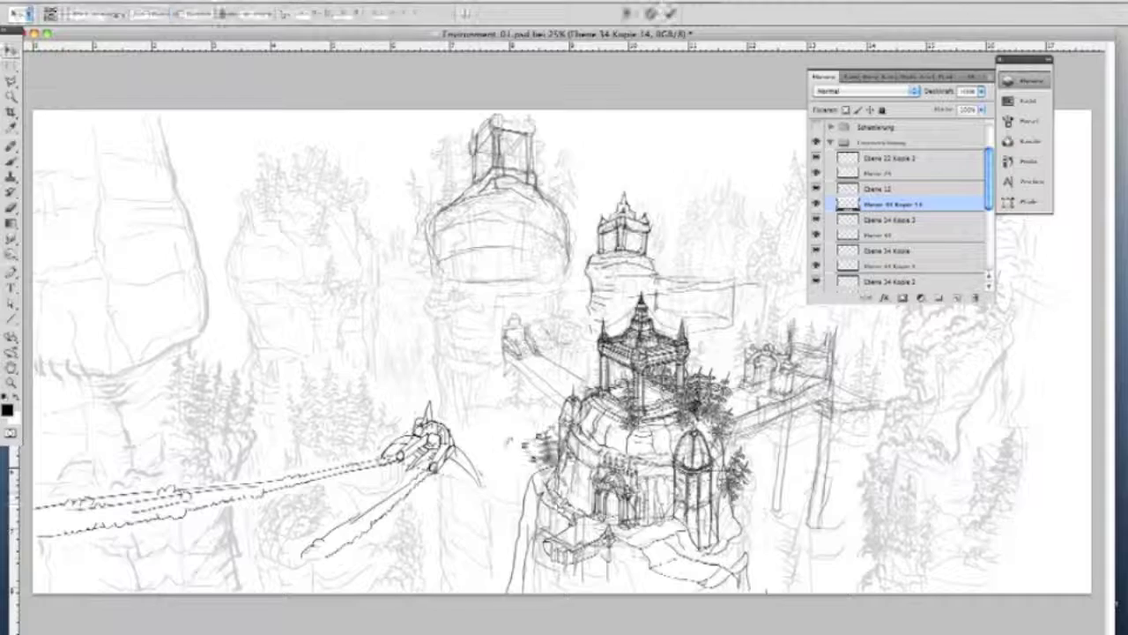
{"action": "left_click_drag", "start_coordinate": [551, 452], "coordinate": [592, 388]}
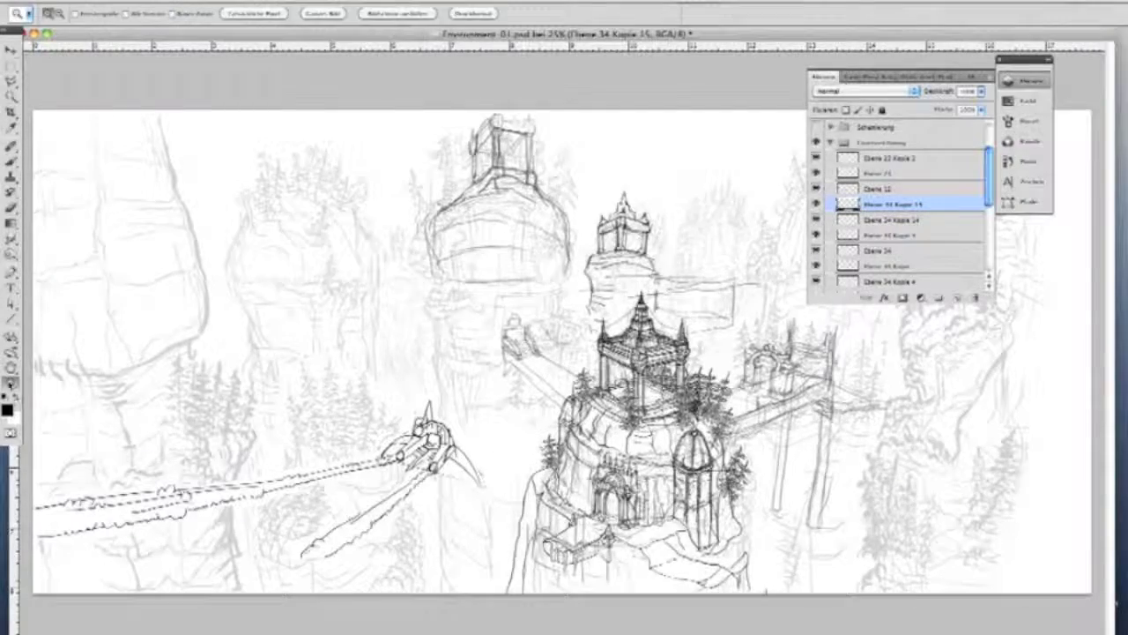
- On layer Ebene 35, ink the left pillar and base of the archway on the right-hand bridge
{"action": "scroll", "coordinate": [635, 352], "scroll_direction": "up", "scroll_amount": 3}
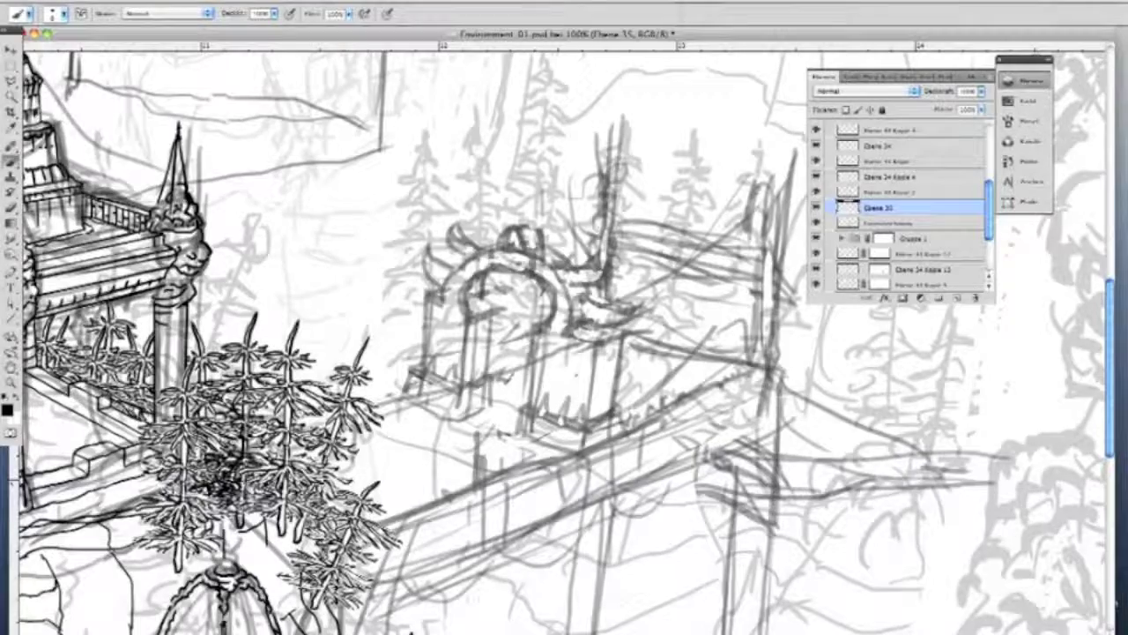
{"action": "mouse_move", "coordinate": [409, 374]}
{"action": "left_mouse_down"}
{"action": "mouse_move", "coordinate": [502, 381]}
{"action": "mouse_move", "coordinate": [495, 406]}
{"action": "left_mouse_up"}
{"action": "left_click_drag", "start_coordinate": [459, 393], "coordinate": [457, 420]}
{"action": "mouse_move", "coordinate": [405, 375]}
{"action": "left_mouse_down"}
{"action": "mouse_move", "coordinate": [406, 399]}
{"action": "mouse_move", "coordinate": [496, 404]}
{"action": "left_mouse_up"}
{"action": "mouse_move", "coordinate": [409, 377]}
{"action": "left_mouse_down"}
{"action": "mouse_move", "coordinate": [454, 391]}
{"action": "mouse_move", "coordinate": [495, 385]}
{"action": "left_mouse_up"}
{"action": "left_click_drag", "start_coordinate": [490, 312], "coordinate": [490, 381]}
{"action": "left_click_drag", "start_coordinate": [425, 295], "coordinate": [448, 305]}
{"action": "left_click_drag", "start_coordinate": [428, 344], "coordinate": [435, 381]}
- Ink the right pillar and base of the archway on the right-hand bridge
{"action": "left_click_drag", "start_coordinate": [518, 431], "coordinate": [584, 431]}
{"action": "left_click_drag", "start_coordinate": [518, 407], "coordinate": [604, 432]}
{"action": "left_click_drag", "start_coordinate": [531, 407], "coordinate": [539, 327]}
{"action": "mouse_move", "coordinate": [602, 341]}
{"action": "left_mouse_down"}
{"action": "mouse_move", "coordinate": [594, 429]}
{"action": "mouse_move", "coordinate": [611, 423]}
{"action": "left_mouse_up"}
{"action": "left_click_drag", "start_coordinate": [518, 415], "coordinate": [608, 432]}
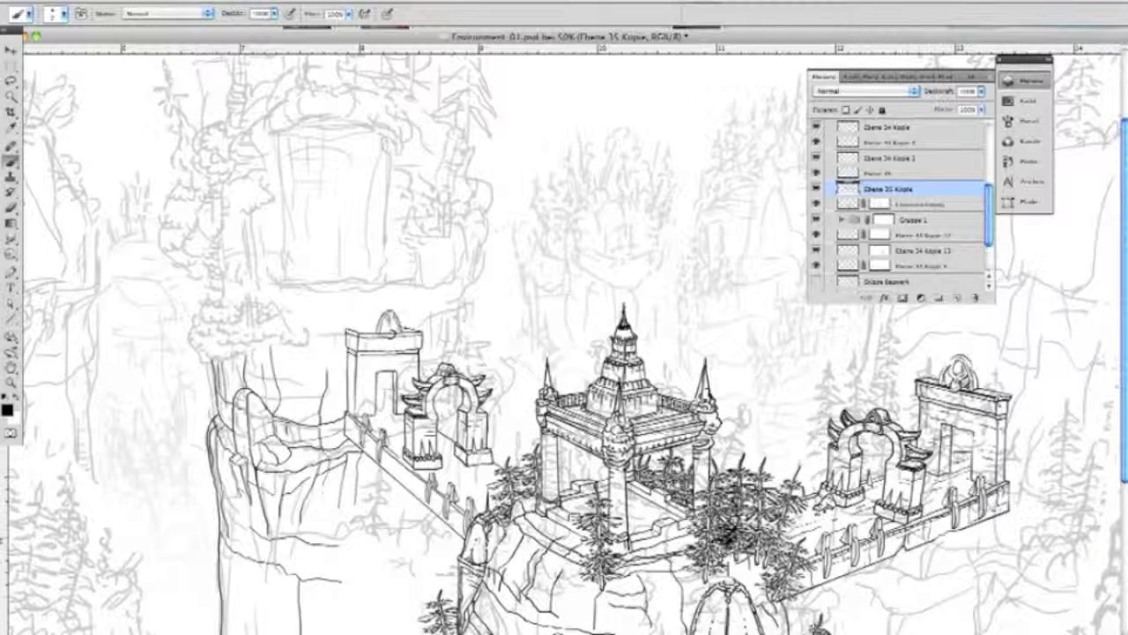
- Ink details above the left-hand gate and the cliff edge and cracks behind and below its bridge
{"action": "left_click_drag", "start_coordinate": [385, 326], "coordinate": [395, 334]}
{"action": "left_click_drag", "start_coordinate": [377, 284], "coordinate": [383, 333]}
{"action": "left_click_drag", "start_coordinate": [460, 284], "coordinate": [460, 374]}
{"action": "left_click_drag", "start_coordinate": [437, 519], "coordinate": [403, 569]}
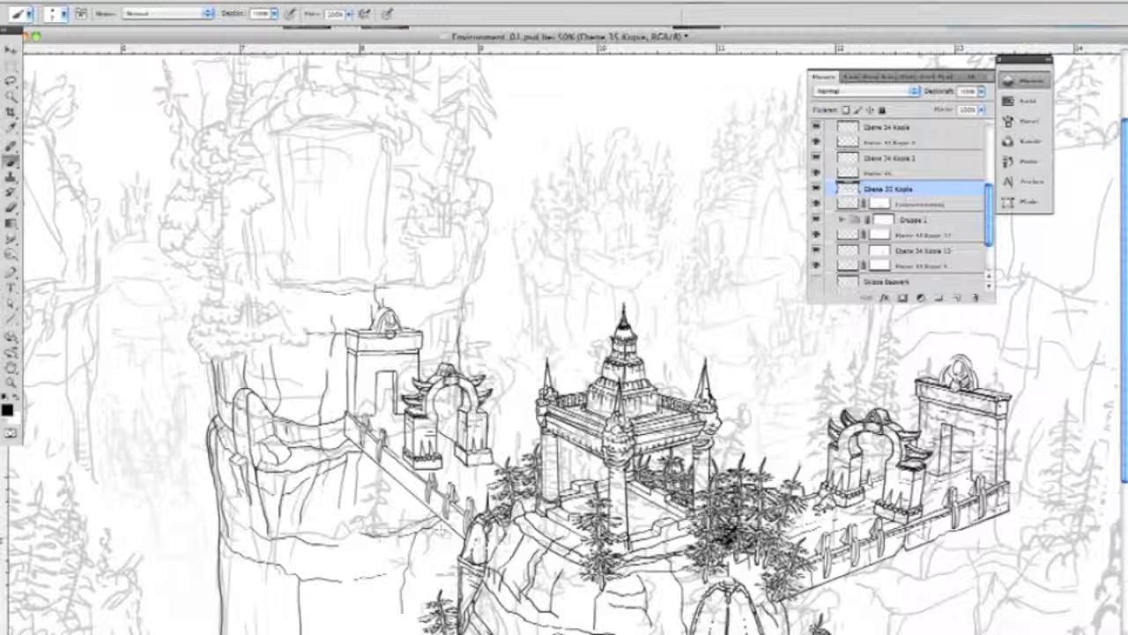
{"action": "left_click_drag", "start_coordinate": [457, 310], "coordinate": [451, 420]}
{"action": "left_click_drag", "start_coordinate": [452, 344], "coordinate": [453, 409]}
{"action": "left_click_drag", "start_coordinate": [466, 284], "coordinate": [444, 357]}
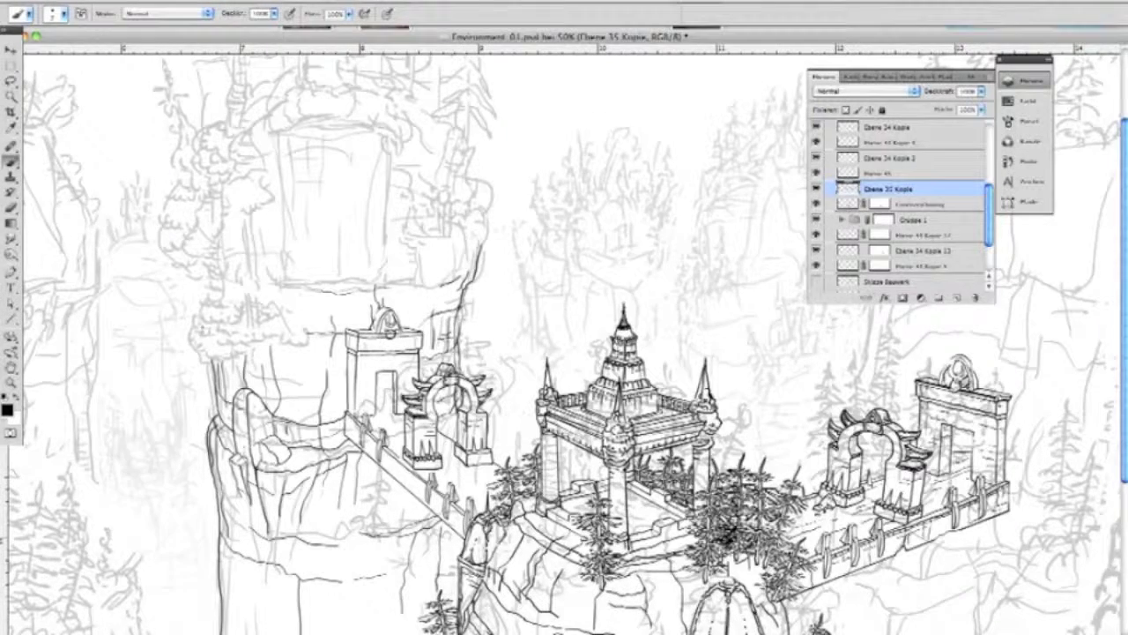
- Ink ledges, cracks and the outer edge down the lower shaft of the left-hand bridge's rock tower
{"action": "scroll", "coordinate": [208, 342], "scroll_direction": "down", "scroll_amount": 5}
{"action": "mouse_move", "coordinate": [245, 399]}
{"action": "left_mouse_down"}
{"action": "mouse_move", "coordinate": [264, 494]}
{"action": "mouse_move", "coordinate": [363, 501]}
{"action": "left_mouse_up"}
{"action": "left_click_drag", "start_coordinate": [279, 441], "coordinate": [377, 486]}
{"action": "left_click_drag", "start_coordinate": [386, 381], "coordinate": [374, 435]}
{"action": "mouse_move", "coordinate": [217, 298]}
{"action": "left_mouse_down"}
{"action": "mouse_move", "coordinate": [208, 370]}
{"action": "mouse_move", "coordinate": [231, 429]}
{"action": "left_mouse_up"}
{"action": "mouse_move", "coordinate": [294, 472]}
{"action": "left_mouse_down"}
{"action": "mouse_move", "coordinate": [299, 560]}
{"action": "mouse_move", "coordinate": [309, 506]}
{"action": "mouse_move", "coordinate": [296, 510]}
{"action": "mouse_move", "coordinate": [354, 550]}
{"action": "left_mouse_up"}
{"action": "mouse_move", "coordinate": [217, 396]}
{"action": "left_mouse_down"}
{"action": "mouse_move", "coordinate": [203, 463]}
{"action": "mouse_move", "coordinate": [256, 520]}
{"action": "left_mouse_up"}
{"action": "left_click_drag", "start_coordinate": [264, 426], "coordinate": [259, 533]}
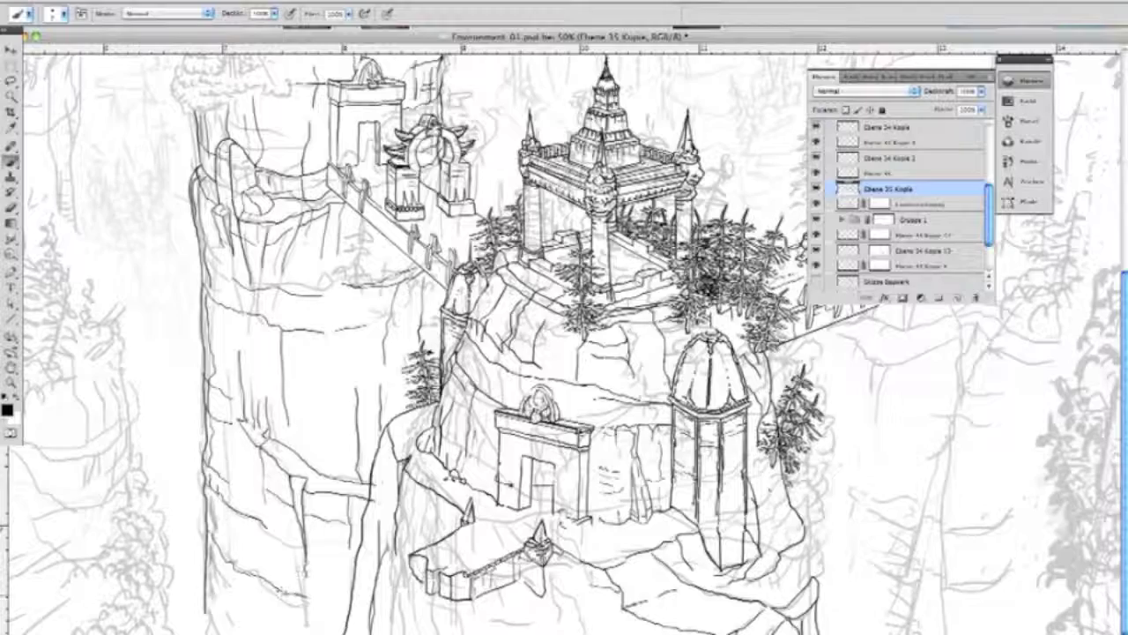
- Place a copied fir below the left-hand bridge and ink rock cracks and ledge lines around its base
{"action": "scroll", "coordinate": [565, 335], "scroll_direction": "up", "scroll_amount": 1}
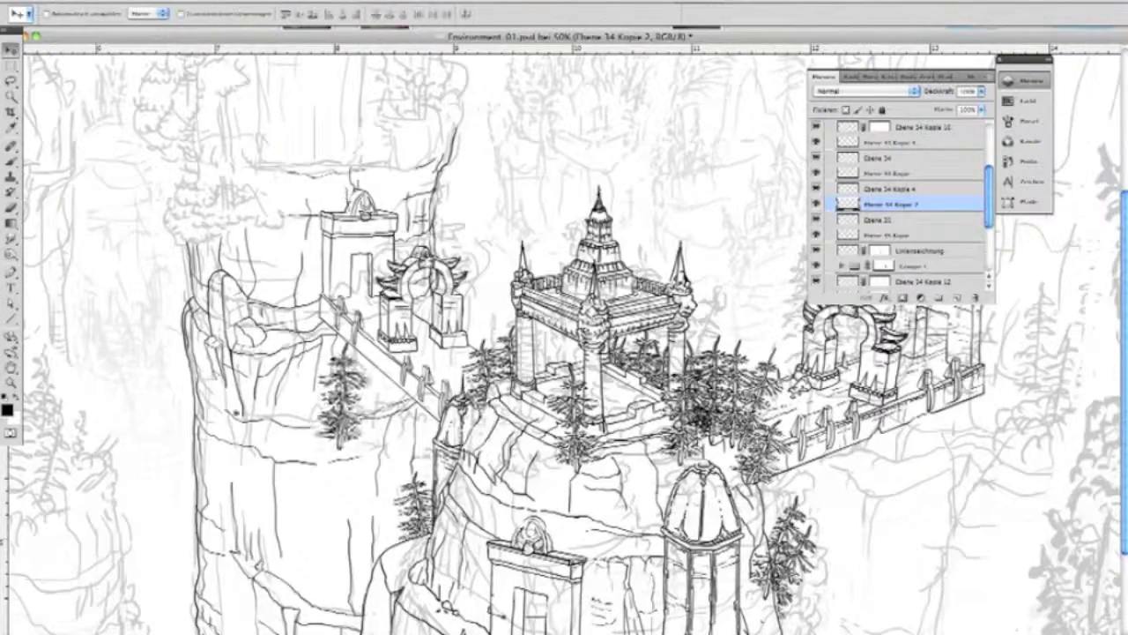
{"action": "left_click_drag", "start_coordinate": [344, 399], "coordinate": [357, 393]}
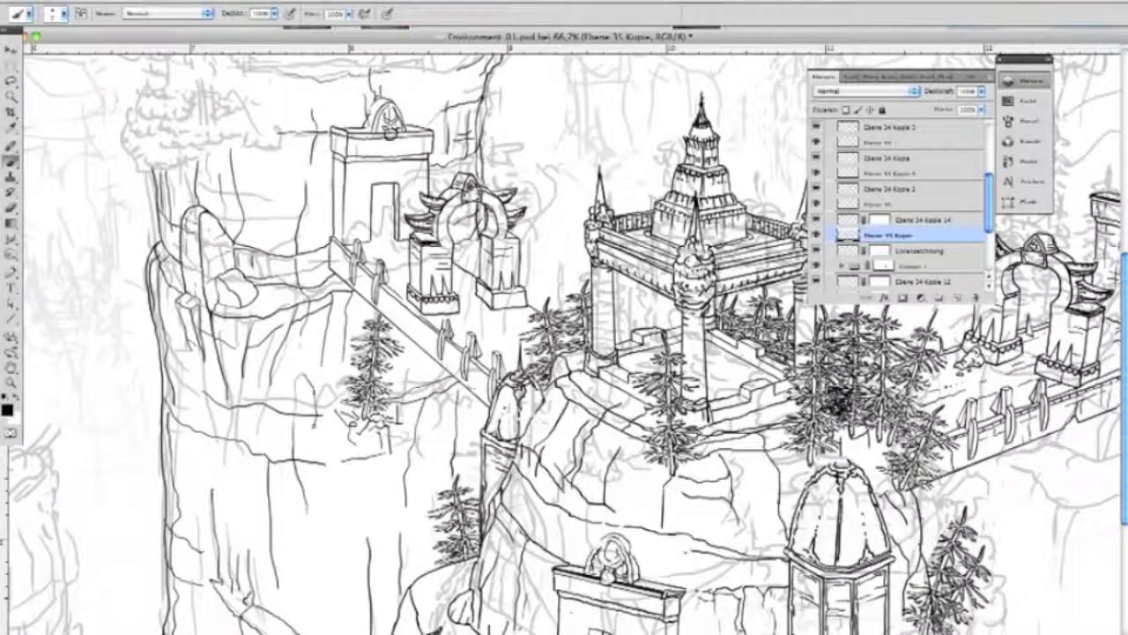
{"action": "key", "text": "e"}
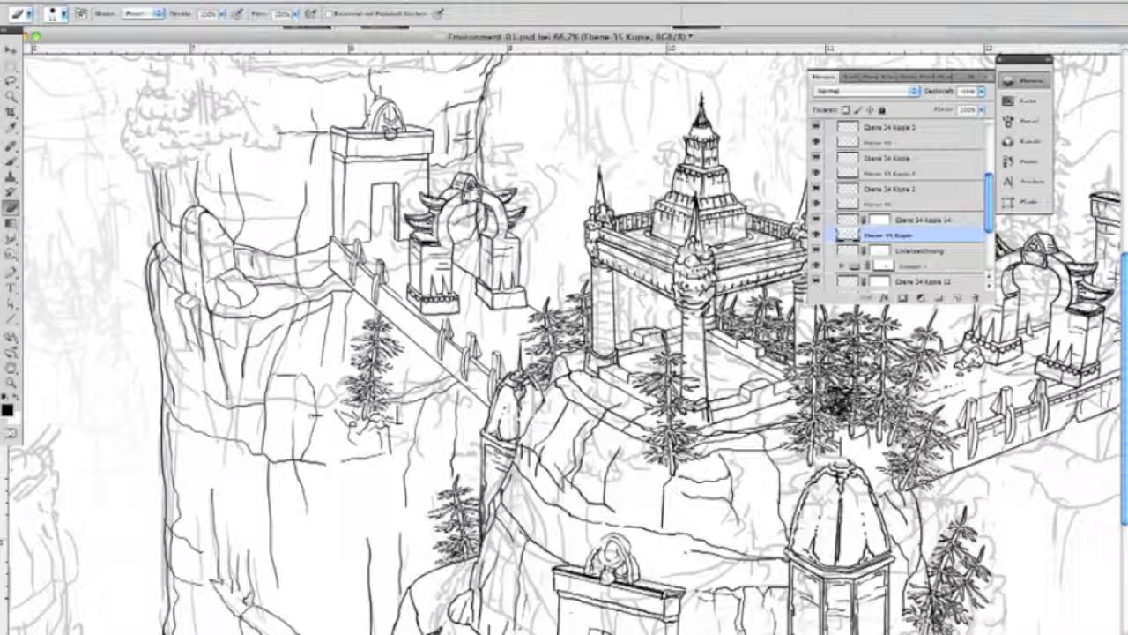
{"action": "key", "text": "b"}
{"action": "mouse_move", "coordinate": [271, 381]}
{"action": "left_mouse_down"}
{"action": "mouse_move", "coordinate": [268, 448]}
{"action": "mouse_move", "coordinate": [327, 490]}
{"action": "left_mouse_up"}
{"action": "left_click_drag", "start_coordinate": [318, 411], "coordinate": [345, 417]}
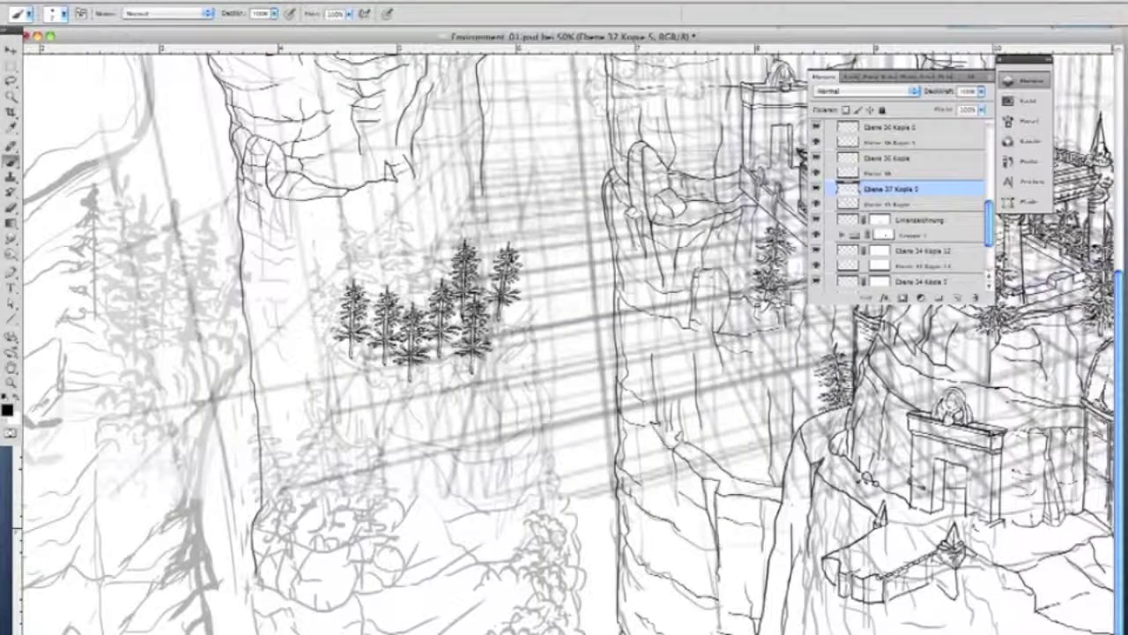
- Ink the ledge under the copied firs on the left rock tower and the edges and cracks beside them
{"action": "mouse_move", "coordinate": [499, 291]}
{"action": "left_mouse_down"}
{"action": "mouse_move", "coordinate": [536, 357]}
{"action": "mouse_move", "coordinate": [480, 381]}
{"action": "left_mouse_up"}
{"action": "mouse_move", "coordinate": [328, 342]}
{"action": "left_mouse_down"}
{"action": "mouse_move", "coordinate": [401, 379]}
{"action": "mouse_move", "coordinate": [480, 378]}
{"action": "left_mouse_up"}
{"action": "left_click_drag", "start_coordinate": [483, 216], "coordinate": [487, 281]}
{"action": "left_click_drag", "start_coordinate": [311, 300], "coordinate": [341, 333]}
{"action": "left_click_drag", "start_coordinate": [287, 199], "coordinate": [289, 313]}
{"action": "left_click_drag", "start_coordinate": [289, 313], "coordinate": [344, 316]}
{"action": "left_click_drag", "start_coordinate": [259, 291], "coordinate": [286, 293]}
- Ink cracks, ledge lines and the side edges down the left tower's shaft beneath the firs
{"action": "left_click_drag", "start_coordinate": [531, 361], "coordinate": [525, 476]}
{"action": "left_click_drag", "start_coordinate": [451, 377], "coordinate": [388, 386]}
{"action": "left_click_drag", "start_coordinate": [320, 354], "coordinate": [323, 447]}
{"action": "mouse_move", "coordinate": [490, 420]}
{"action": "left_mouse_down"}
{"action": "mouse_move", "coordinate": [476, 463]}
{"action": "mouse_move", "coordinate": [529, 513]}
{"action": "left_mouse_up"}
{"action": "left_click_drag", "start_coordinate": [538, 454], "coordinate": [536, 487]}
{"action": "mouse_move", "coordinate": [256, 364]}
{"action": "left_mouse_down"}
{"action": "mouse_move", "coordinate": [309, 379]}
{"action": "mouse_move", "coordinate": [304, 436]}
{"action": "left_mouse_up"}
{"action": "left_click_drag", "start_coordinate": [268, 338], "coordinate": [291, 432]}
{"action": "left_click_drag", "start_coordinate": [323, 327], "coordinate": [335, 338]}
{"action": "left_click_drag", "start_coordinate": [434, 355], "coordinate": [451, 365]}
{"action": "left_click_drag", "start_coordinate": [487, 356], "coordinate": [535, 342]}
- Ink vertical cracks and a short ledge on the left tower's rock face above the firs
{"action": "left_click_drag", "start_coordinate": [404, 234], "coordinate": [405, 294]}
{"action": "left_click_drag", "start_coordinate": [436, 192], "coordinate": [432, 280]}
{"action": "left_click_drag", "start_coordinate": [443, 164], "coordinate": [441, 194]}
{"action": "left_click_drag", "start_coordinate": [444, 227], "coordinate": [433, 295]}
{"action": "left_click_drag", "start_coordinate": [441, 117], "coordinate": [476, 148]}
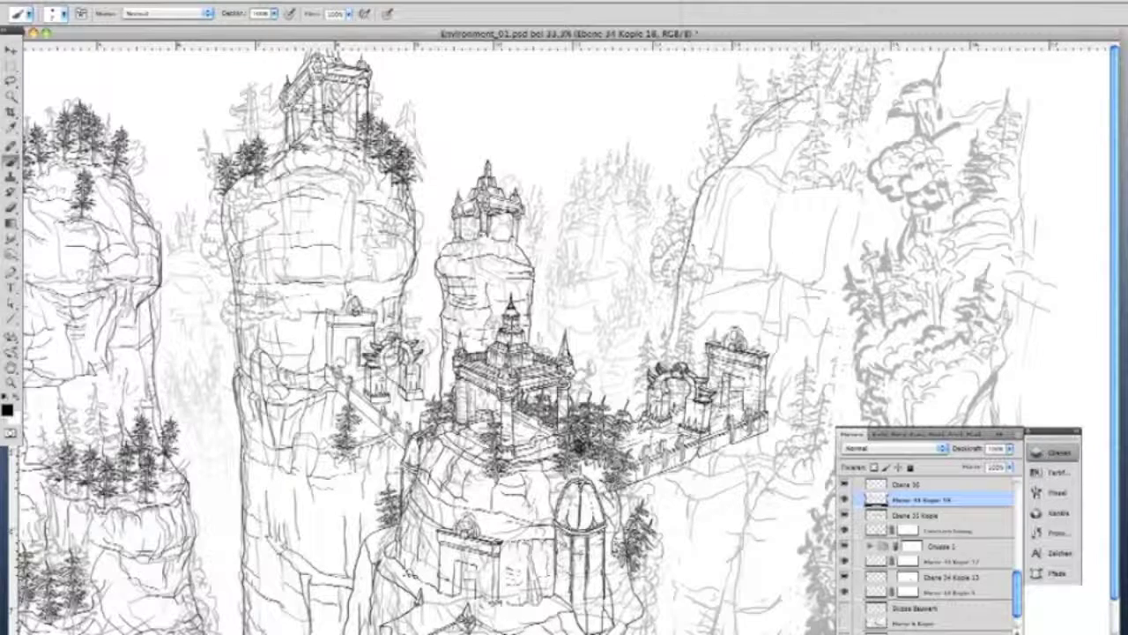
- Ink the ledges, cracks and side edge on the upper face of the cliff behind the right-hand bridge
{"action": "mouse_move", "coordinate": [679, 248]}
{"action": "left_mouse_down"}
{"action": "mouse_move", "coordinate": [732, 149]}
{"action": "mouse_move", "coordinate": [819, 201]}
{"action": "left_mouse_up"}
{"action": "mouse_move", "coordinate": [793, 99]}
{"action": "left_mouse_down"}
{"action": "mouse_move", "coordinate": [687, 270]}
{"action": "mouse_move", "coordinate": [785, 273]}
{"action": "left_mouse_up"}
{"action": "left_click_drag", "start_coordinate": [696, 284], "coordinate": [679, 321]}
{"action": "mouse_move", "coordinate": [749, 279]}
{"action": "left_mouse_down"}
{"action": "mouse_move", "coordinate": [794, 132]}
{"action": "mouse_move", "coordinate": [776, 172]}
{"action": "left_mouse_up"}
{"action": "left_click_drag", "start_coordinate": [698, 195], "coordinate": [790, 236]}
{"action": "left_click_drag", "start_coordinate": [675, 320], "coordinate": [814, 351]}
{"action": "left_click_drag", "start_coordinate": [760, 280], "coordinate": [786, 337]}
- Ink the long slanting edges where the right-hand cliff meets the far-right rock wall
{"action": "left_click_drag", "start_coordinate": [846, 200], "coordinate": [794, 299]}
{"action": "left_click_drag", "start_coordinate": [860, 119], "coordinate": [811, 291]}
{"action": "mouse_move", "coordinate": [897, 88]}
{"action": "left_mouse_down"}
{"action": "mouse_move", "coordinate": [835, 125]}
{"action": "mouse_move", "coordinate": [840, 178]}
{"action": "left_mouse_up"}
- Ink the long vertical cracks and edges of the rock below the right-hand bridge
{"action": "mouse_move", "coordinate": [785, 357]}
{"action": "left_mouse_down"}
{"action": "mouse_move", "coordinate": [689, 504]}
{"action": "mouse_move", "coordinate": [695, 561]}
{"action": "left_mouse_up"}
{"action": "left_click_drag", "start_coordinate": [705, 490], "coordinate": [724, 557]}
{"action": "left_click_drag", "start_coordinate": [776, 461], "coordinate": [732, 573]}
{"action": "left_click_drag", "start_coordinate": [684, 483], "coordinate": [651, 589]}
{"action": "left_click_drag", "start_coordinate": [700, 539], "coordinate": [669, 561]}
{"action": "left_click_drag", "start_coordinate": [728, 582], "coordinate": [716, 631]}
{"action": "scroll", "coordinate": [564, 352], "scroll_direction": "down", "scroll_amount": 2}
{"action": "mouse_move", "coordinate": [721, 558]}
{"action": "left_mouse_down"}
{"action": "mouse_move", "coordinate": [685, 587]}
{"action": "mouse_move", "coordinate": [688, 619]}
{"action": "left_mouse_up"}
{"action": "left_click_drag", "start_coordinate": [722, 592], "coordinate": [691, 633]}
{"action": "left_click_drag", "start_coordinate": [656, 571], "coordinate": [647, 613]}
- Ink short ledges and cracks across the lower part of the right-hand cliff
{"action": "left_click_drag", "start_coordinate": [813, 575], "coordinate": [742, 591]}
{"action": "left_click_drag", "start_coordinate": [755, 526], "coordinate": [735, 605]}
{"action": "left_click_drag", "start_coordinate": [809, 565], "coordinate": [764, 574]}
{"action": "left_click_drag", "start_coordinate": [805, 481], "coordinate": [750, 506]}
{"action": "left_click_drag", "start_coordinate": [876, 409], "coordinate": [780, 421]}
{"action": "left_click_drag", "start_coordinate": [834, 425], "coordinate": [811, 436]}
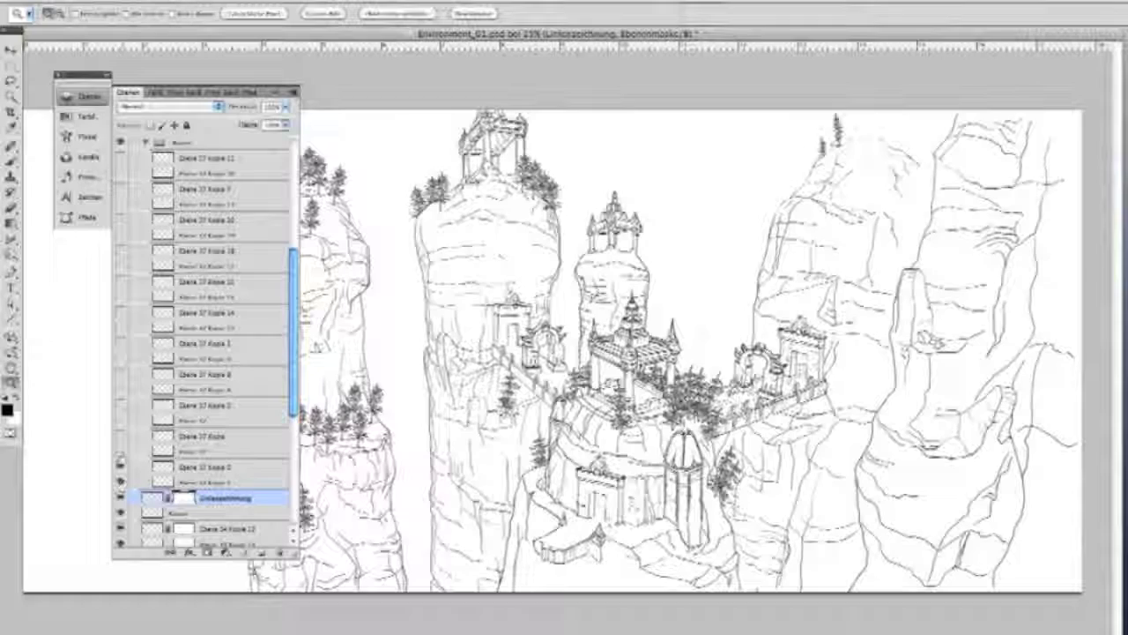
- Make the hidden copied fir tree layers visible across the right-hand cliffs
{"action": "left_click_drag", "start_coordinate": [121, 476], "coordinate": [121, 174]}
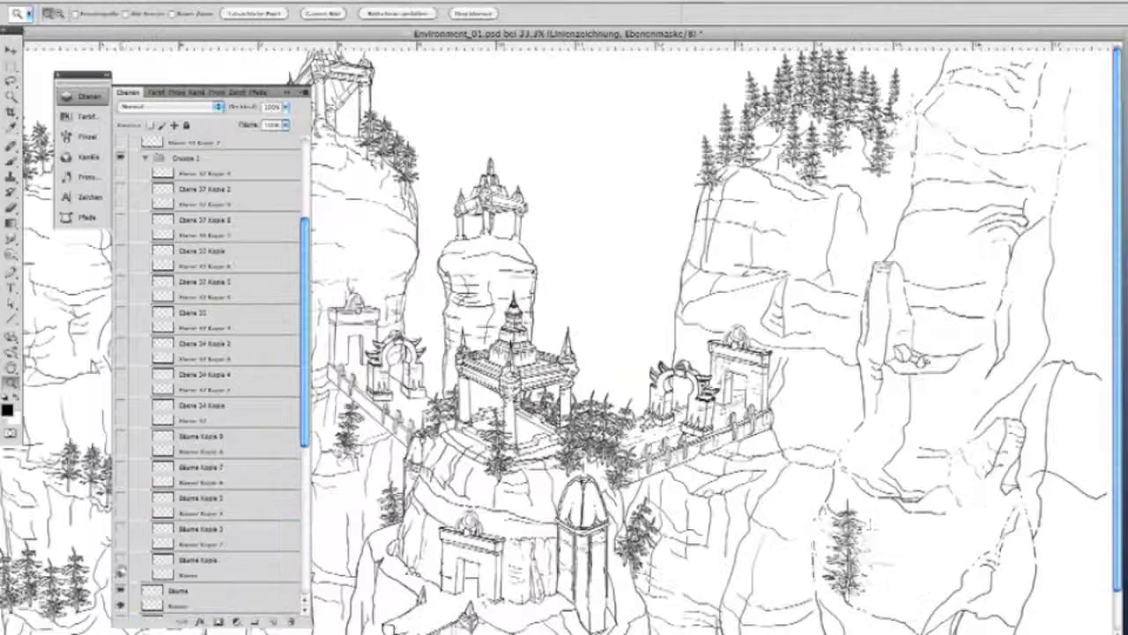
{"action": "left_click", "coordinate": [121, 549]}
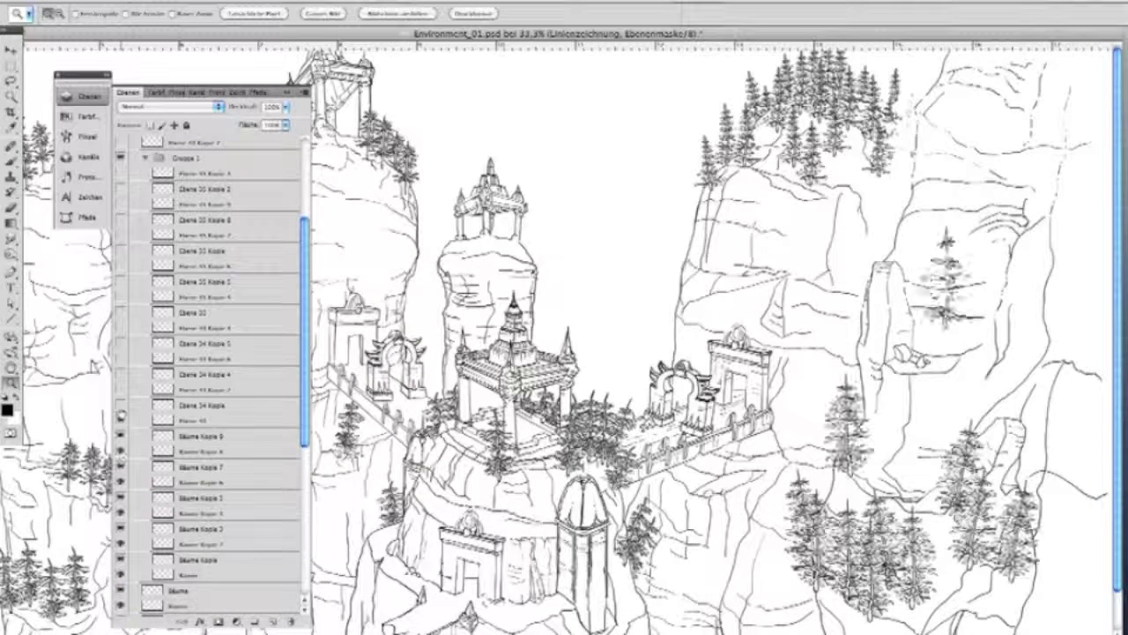
{"action": "left_click", "coordinate": [121, 276]}
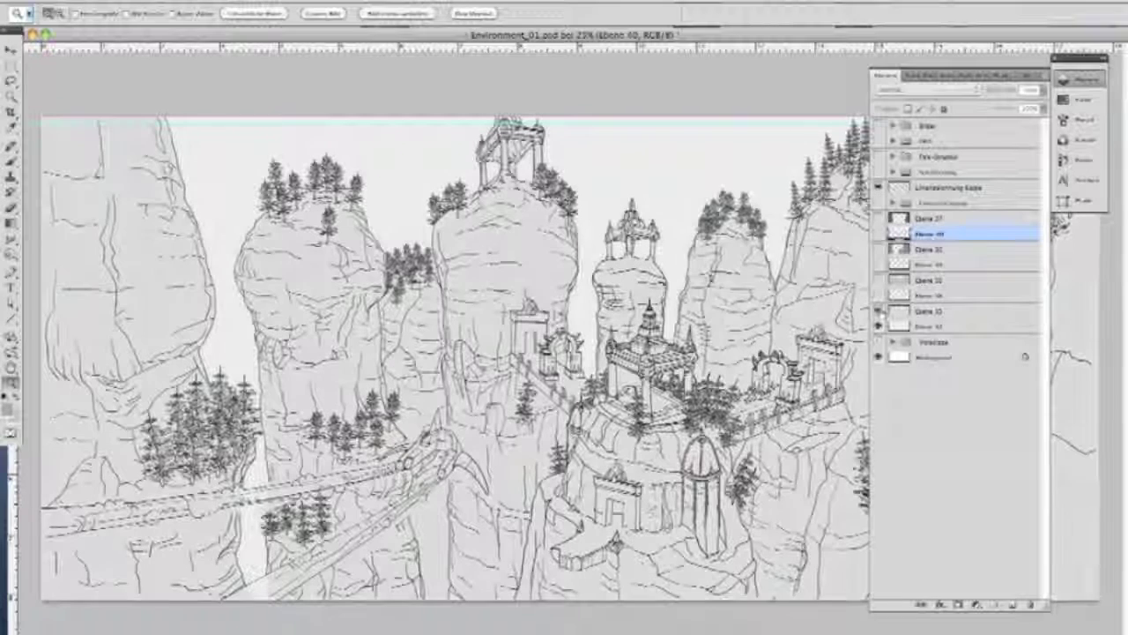
- Make the grey tonal layers visible beneath the line drawing, from the distant rocks to the foreground cliffs
{"action": "left_click", "coordinate": [878, 281]}
{"action": "left_click", "coordinate": [878, 250]}
{"action": "left_click_drag", "start_coordinate": [878, 217], "coordinate": [878, 265]}
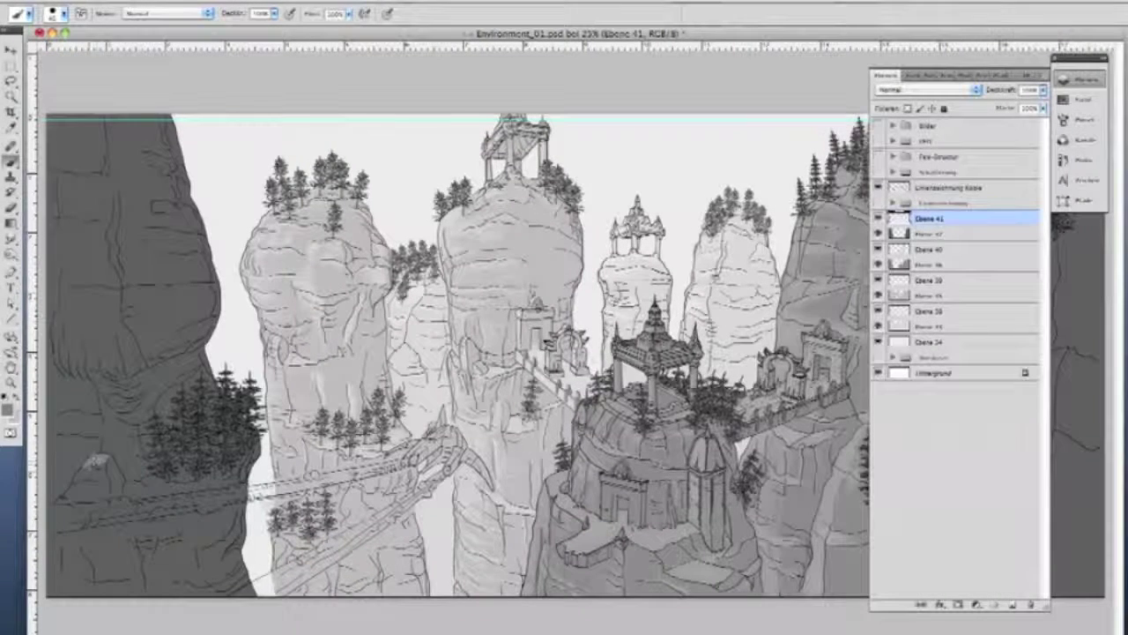
- Paint lighter grey on the small pointed rock in the left foreground and open the brush settings
{"action": "left_click_drag", "start_coordinate": [97, 466], "coordinate": [92, 476]}
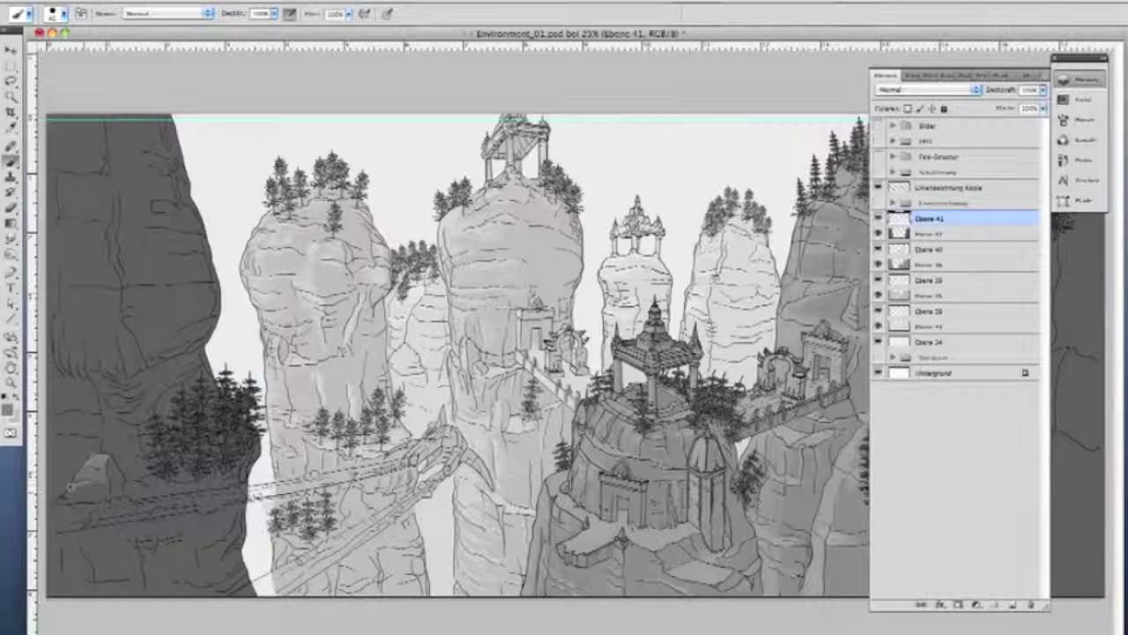
{"action": "key", "text": "F5"}
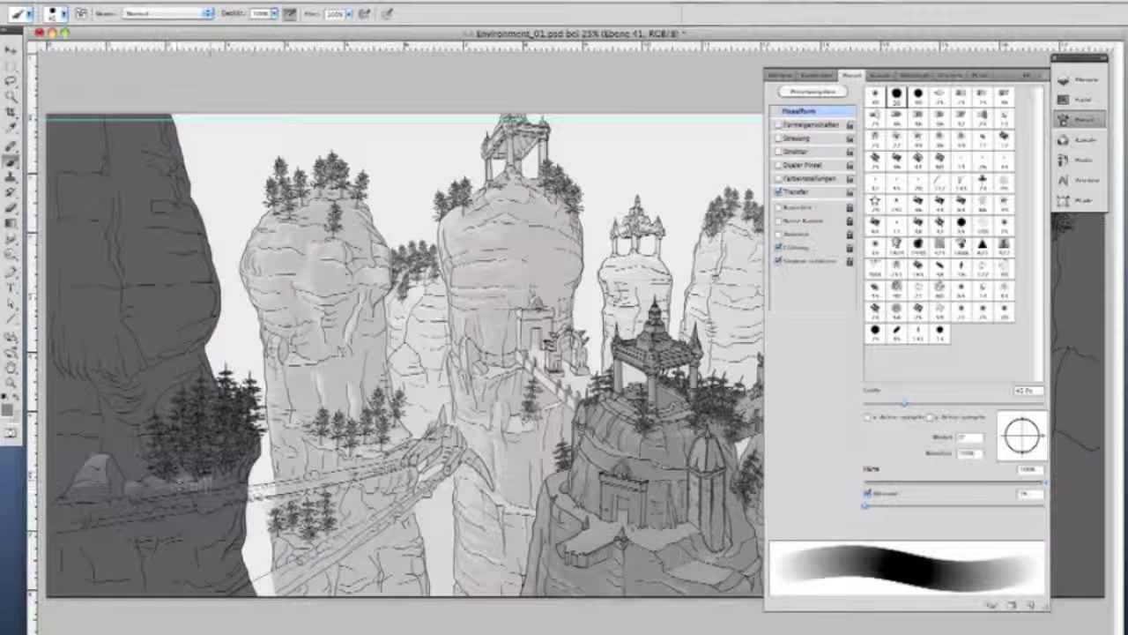
{"action": "left_click_drag", "start_coordinate": [71, 496], "coordinate": [57, 502]}
- Enlarge the brush and paint lighter grey rock texture down the left foreground cliff
{"action": "key", "text": "]"}
{"action": "key", "text": "]"}
{"action": "key", "text": "]"}
{"action": "key", "text": "]"}
{"action": "mouse_move", "coordinate": [88, 124]}
{"action": "left_mouse_down"}
{"action": "mouse_move", "coordinate": [53, 133]}
{"action": "mouse_move", "coordinate": [88, 163]}
{"action": "mouse_move", "coordinate": [53, 141]}
{"action": "left_mouse_up"}
{"action": "left_click_drag", "start_coordinate": [97, 216], "coordinate": [62, 181]}
{"action": "mouse_move", "coordinate": [94, 229]}
{"action": "left_mouse_down"}
{"action": "mouse_move", "coordinate": [55, 264]}
{"action": "mouse_move", "coordinate": [105, 256]}
{"action": "mouse_move", "coordinate": [123, 215]}
{"action": "left_mouse_up"}
{"action": "mouse_move", "coordinate": [119, 291]}
{"action": "left_mouse_down"}
{"action": "mouse_move", "coordinate": [62, 308]}
{"action": "mouse_move", "coordinate": [132, 370]}
{"action": "mouse_move", "coordinate": [73, 311]}
{"action": "left_mouse_up"}
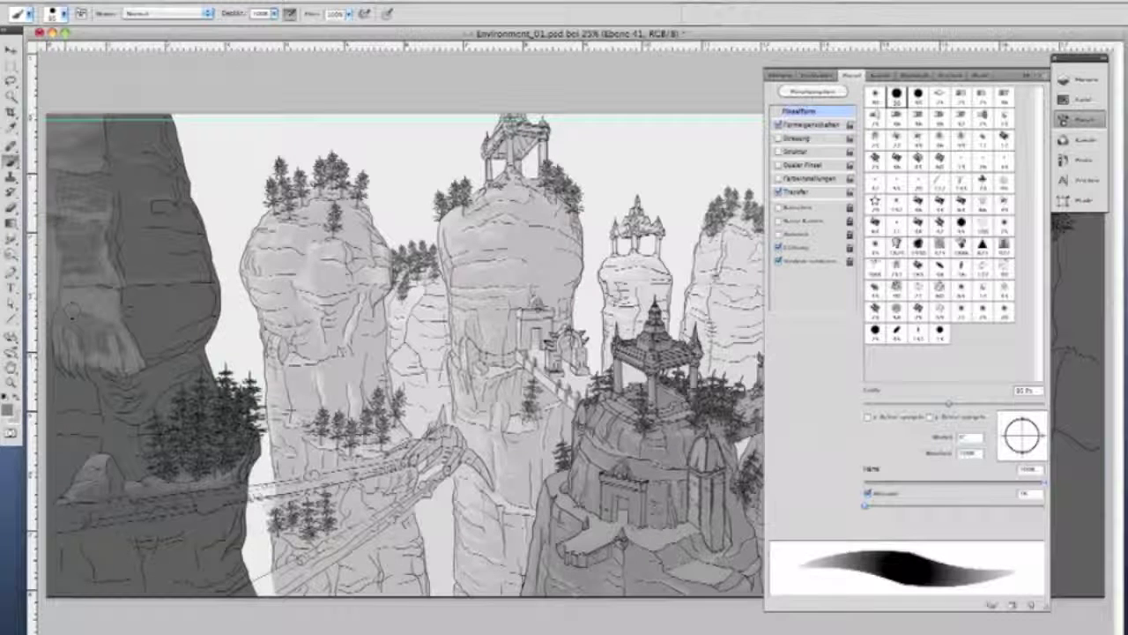
{"action": "mouse_move", "coordinate": [94, 408]}
{"action": "left_mouse_down"}
{"action": "mouse_move", "coordinate": [55, 454]}
{"action": "mouse_move", "coordinate": [88, 564]}
{"action": "mouse_move", "coordinate": [229, 573]}
{"action": "left_mouse_up"}
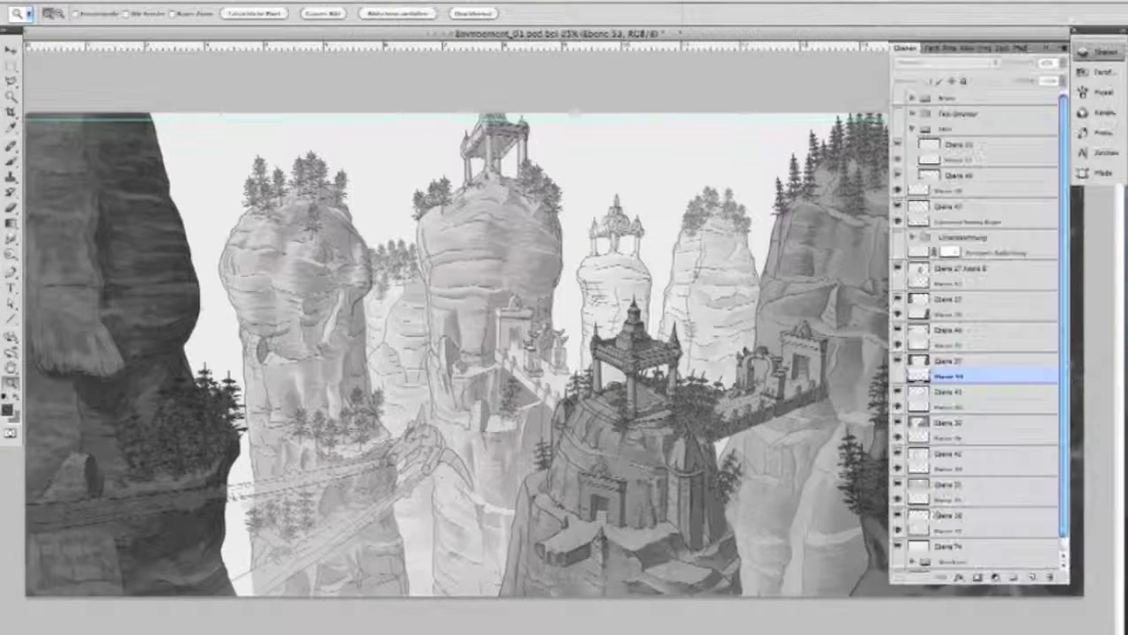
- Make the additional shading layers, the Gebäude Aufhellung layer and the UFO group visible
{"action": "left_click", "coordinate": [898, 375]}
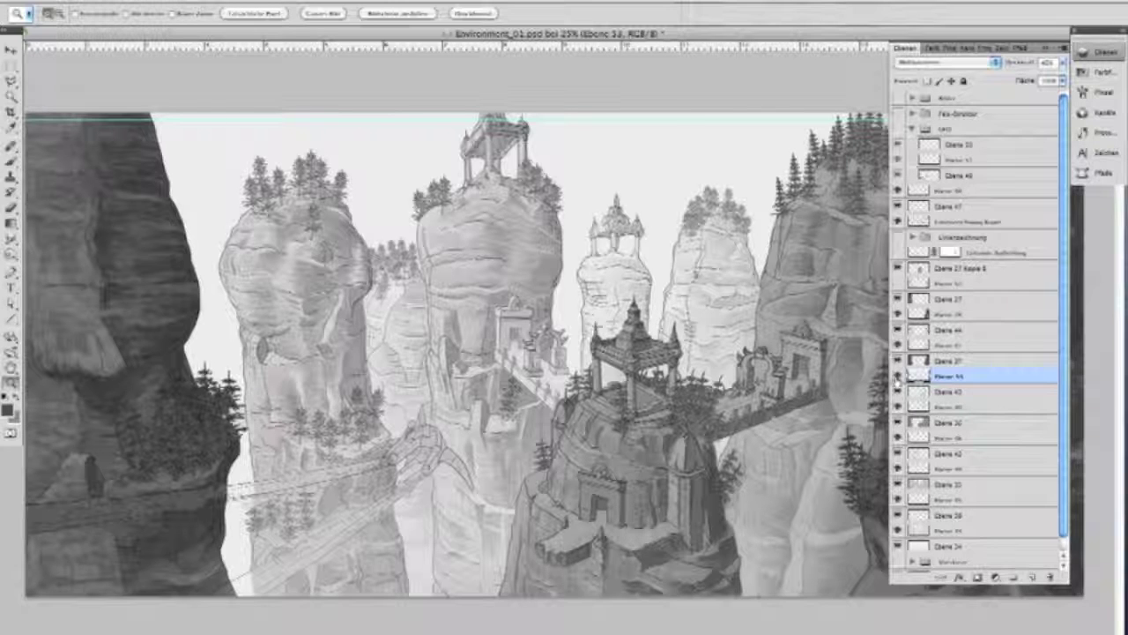
{"action": "left_click", "coordinate": [898, 282]}
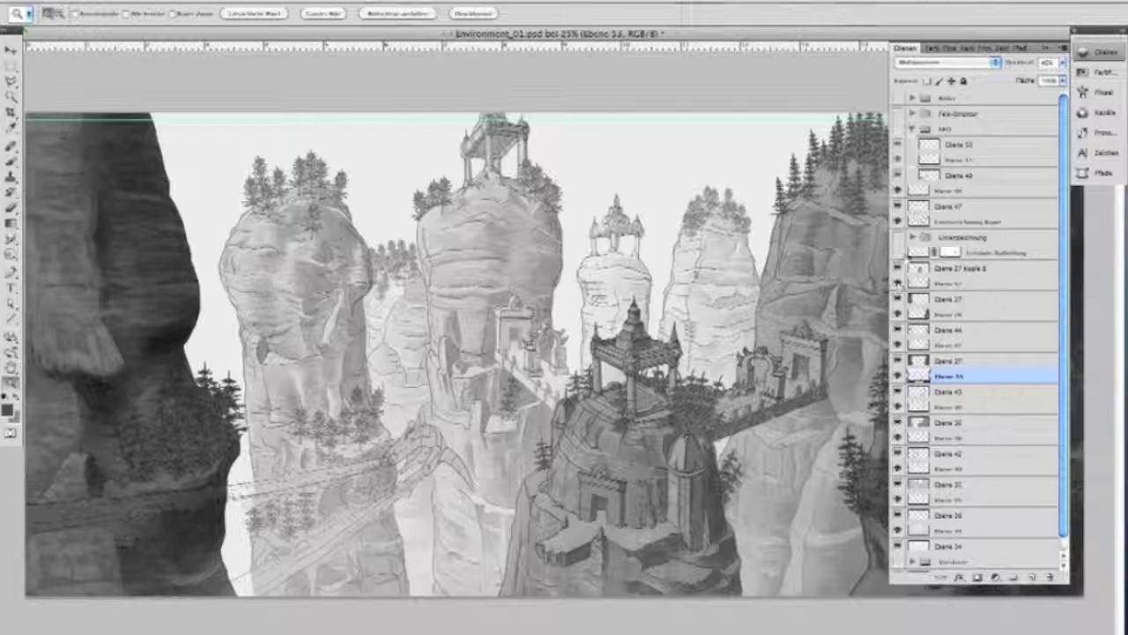
{"action": "left_click", "coordinate": [899, 252]}
{"action": "left_click", "coordinate": [921, 256]}
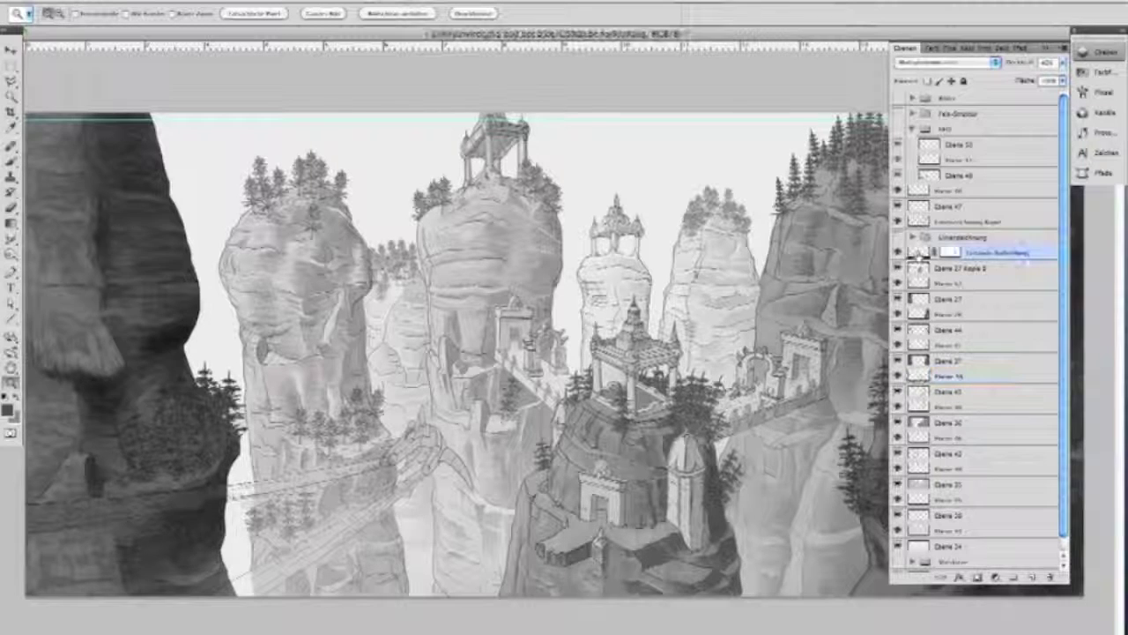
{"action": "left_click", "coordinate": [899, 129]}
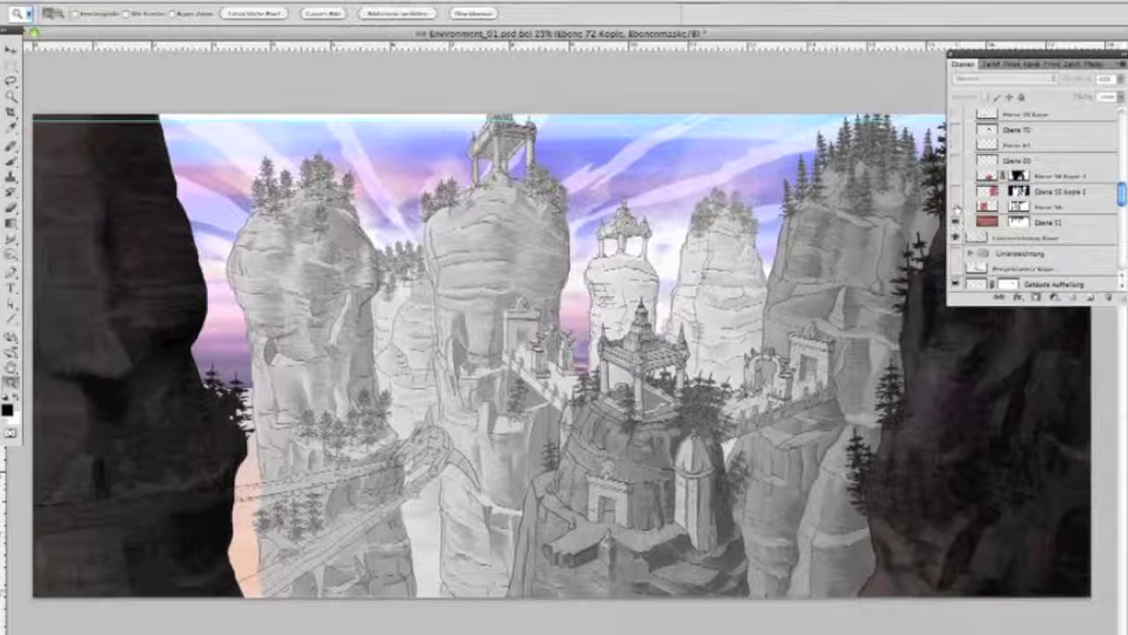
- Make the red and ochre rock colour layers visible over the grey shading
{"action": "left_click_drag", "start_coordinate": [956, 209], "coordinate": [956, 114]}
{"action": "scroll", "coordinate": [1031, 194], "scroll_direction": "up", "scroll_amount": 3}
{"action": "scroll", "coordinate": [1032, 199], "scroll_direction": "up", "scroll_amount": 2}
{"action": "left_click", "coordinate": [957, 189]}
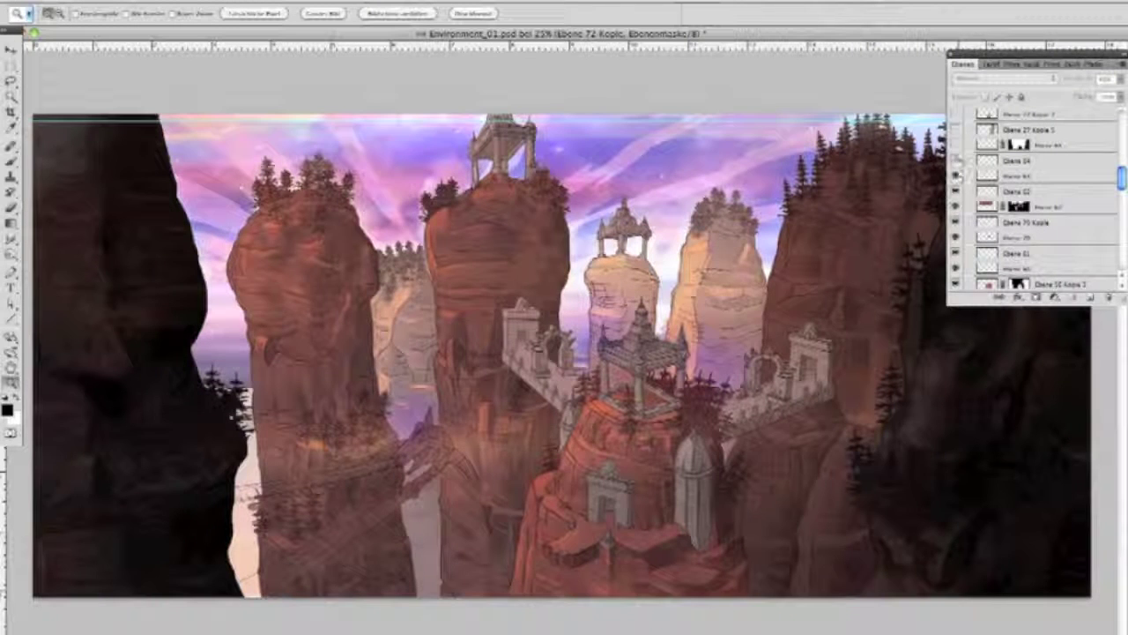
- Make the upper colour layers visible, up to Ebene 27 Kopie 2, for the buildings, trees and bluish haze
{"action": "left_click", "coordinate": [956, 133]}
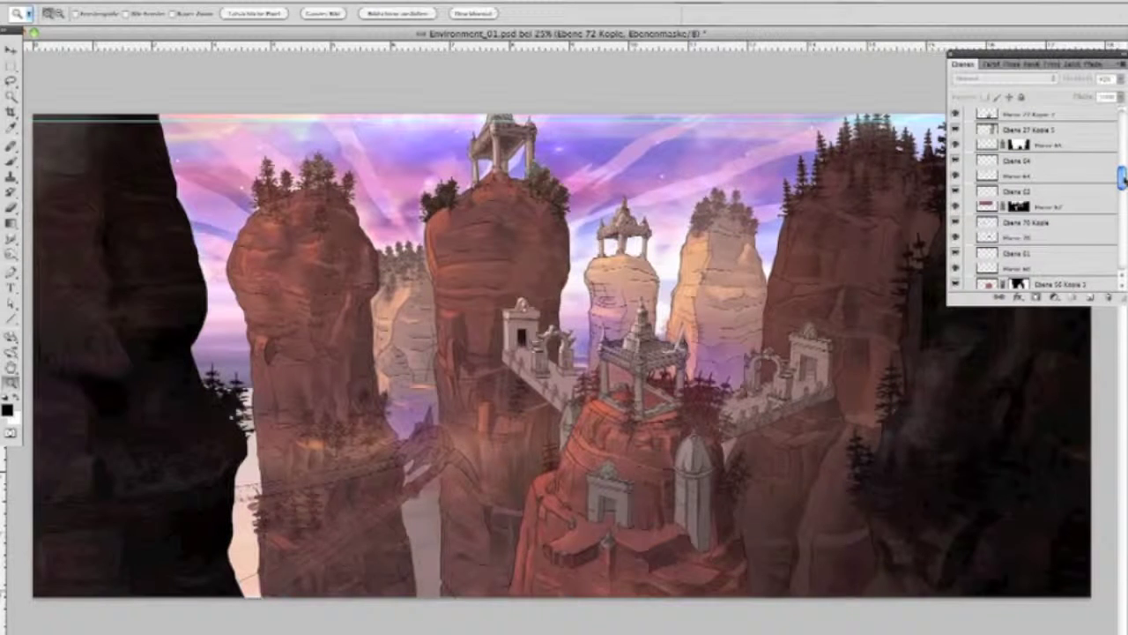
{"action": "left_click_drag", "start_coordinate": [1123, 176], "coordinate": [1122, 164]}
{"action": "left_click", "coordinate": [956, 161]}
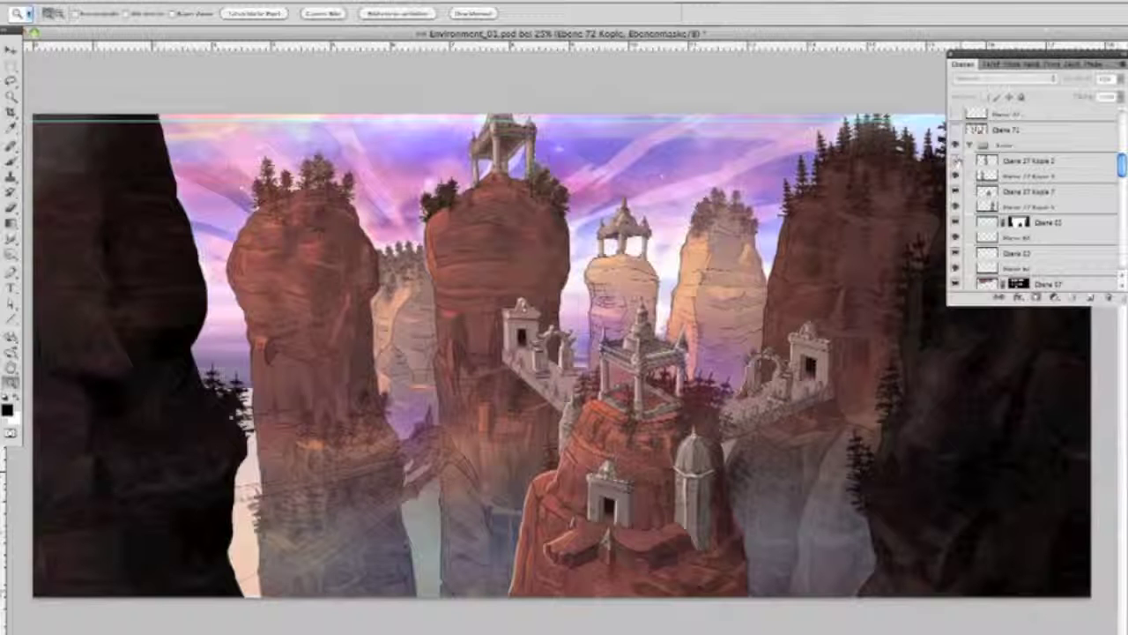
- Make the Ebene 71, Ebene 72 Kopie, Ebene 79 and Ebene 80 layers visible for deeper shadows and purple haze
{"action": "left_click", "coordinate": [957, 132]}
{"action": "left_click_drag", "start_coordinate": [1122, 172], "coordinate": [1123, 159]}
{"action": "key", "text": "shift+alt+m"}
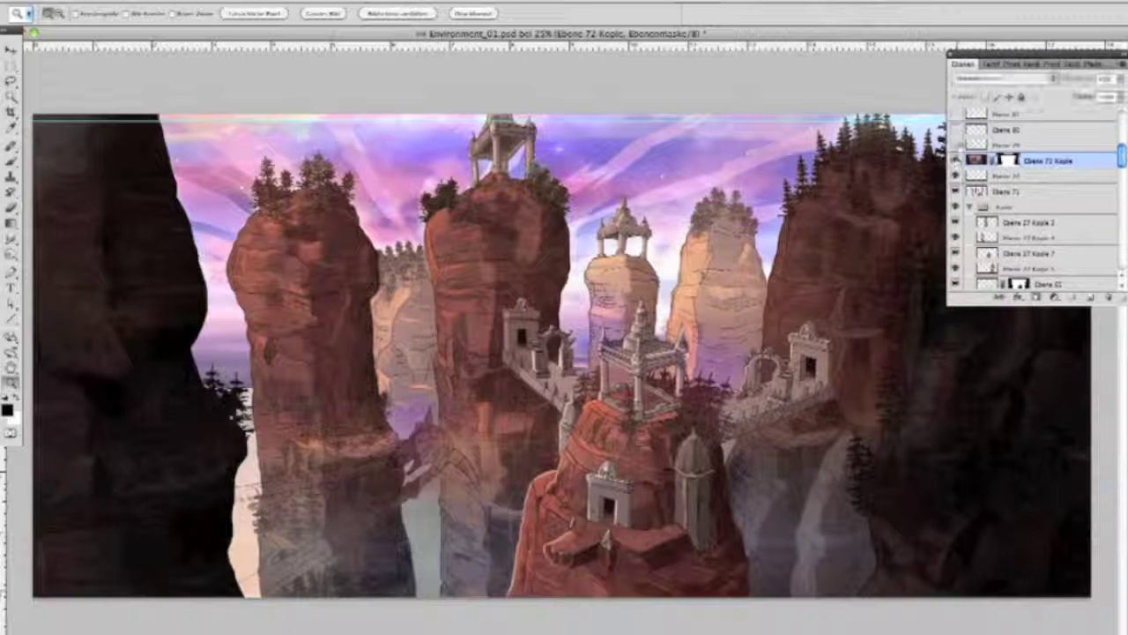
{"action": "left_click", "coordinate": [956, 146]}
{"action": "left_click", "coordinate": [955, 134]}
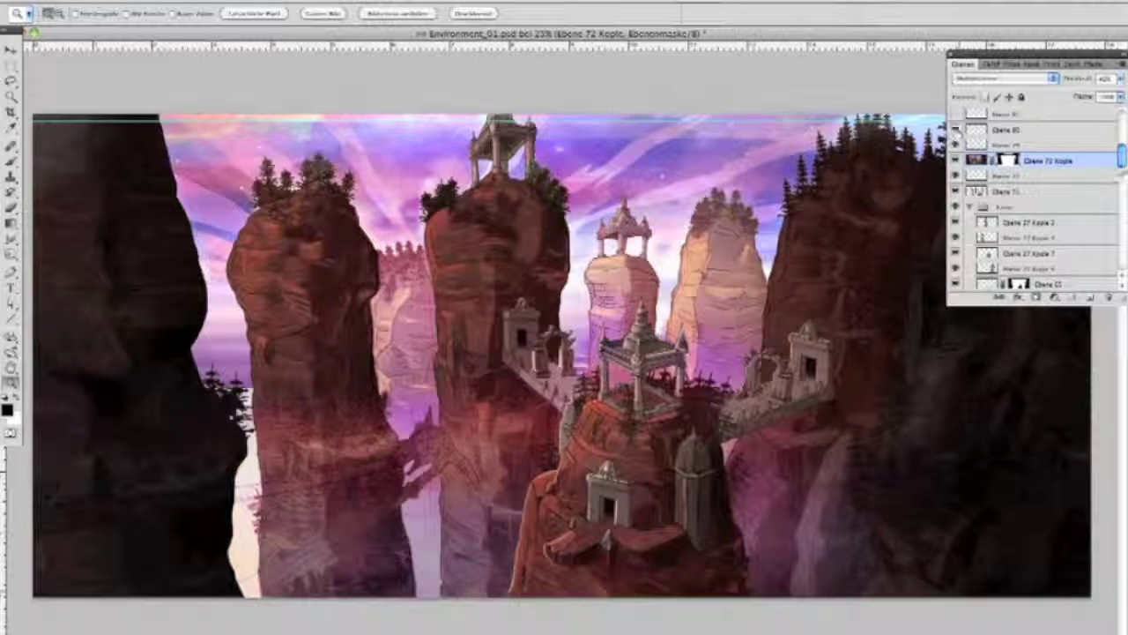
- Make the Ebene 81 and Ebene 82 layers visible to add valley mist and darken the central rock
{"action": "scroll", "coordinate": [953, 218], "scroll_direction": "up", "scroll_amount": 3}
{"action": "left_click", "coordinate": [956, 193]}
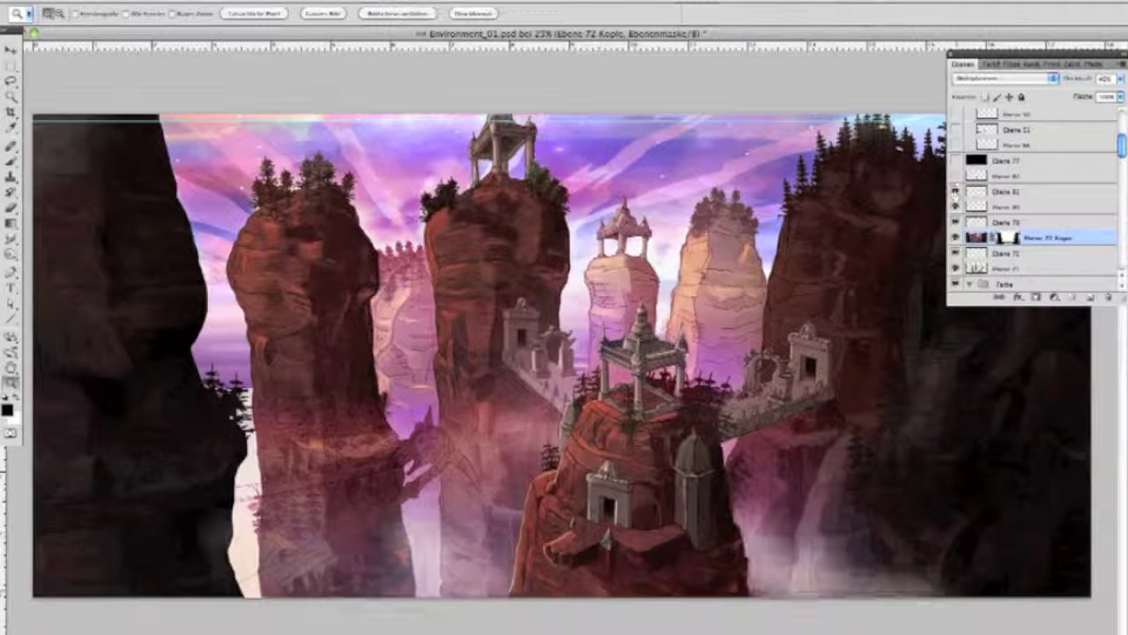
{"action": "left_click", "coordinate": [956, 177]}
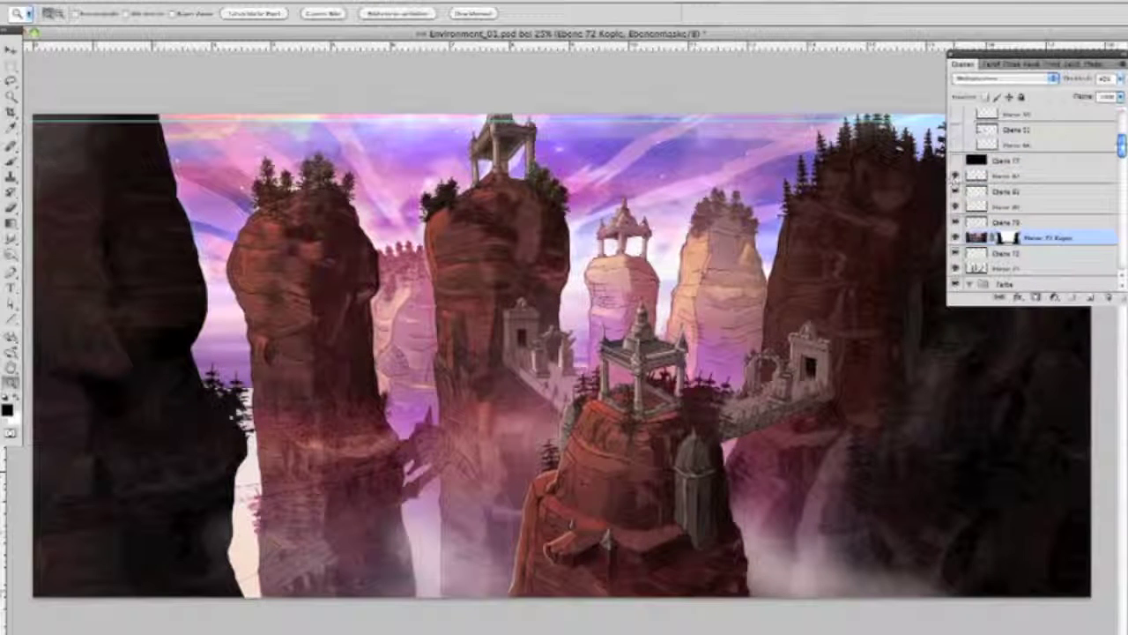
- Make the layers inside the UFO group visible, showing the flying ship with its smoke trails and engine flames
{"action": "scroll", "coordinate": [956, 194], "scroll_direction": "up", "scroll_amount": 3}
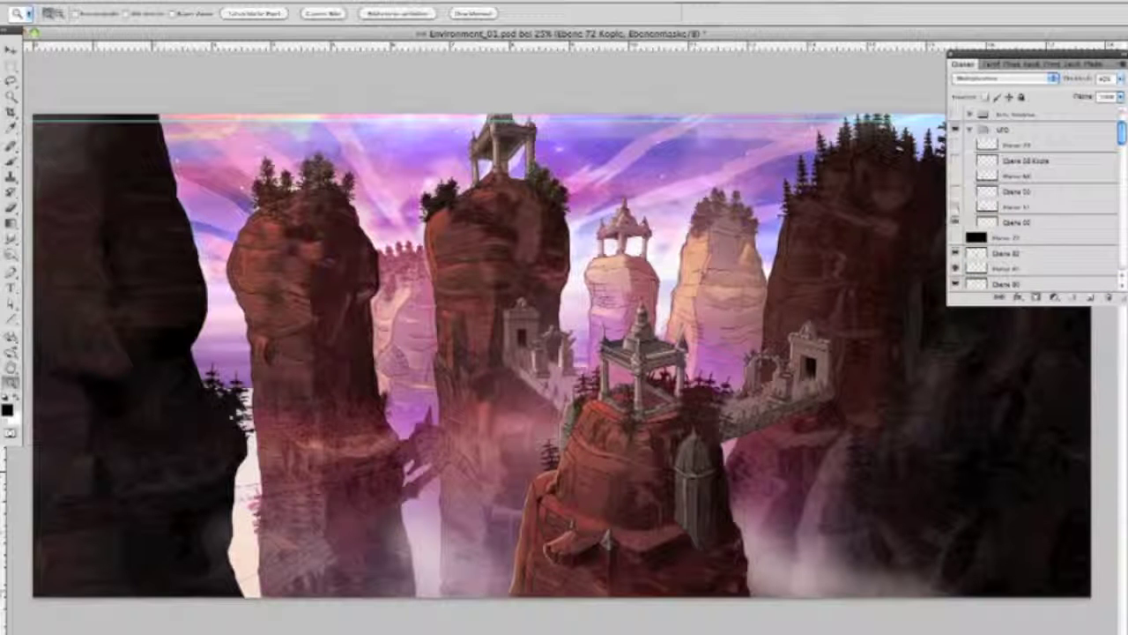
{"action": "left_click", "coordinate": [956, 205]}
{"action": "left_click", "coordinate": [956, 190]}
{"action": "left_click", "coordinate": [956, 176]}
{"action": "left_click", "coordinate": [955, 161]}
{"action": "left_click", "coordinate": [956, 146]}
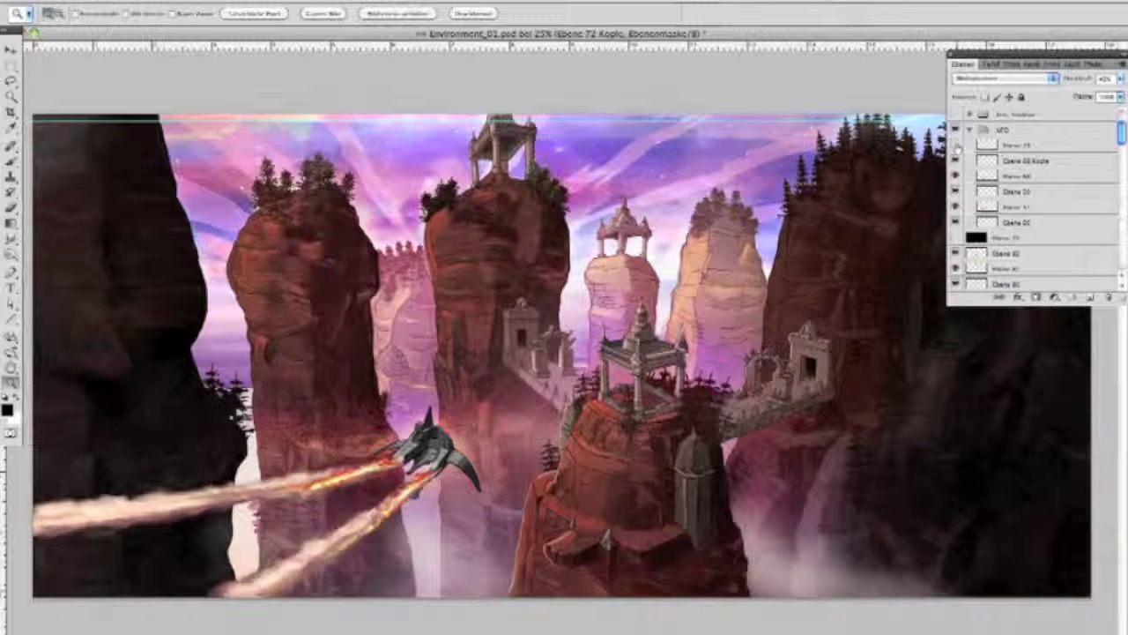
{"action": "left_click", "coordinate": [956, 152]}
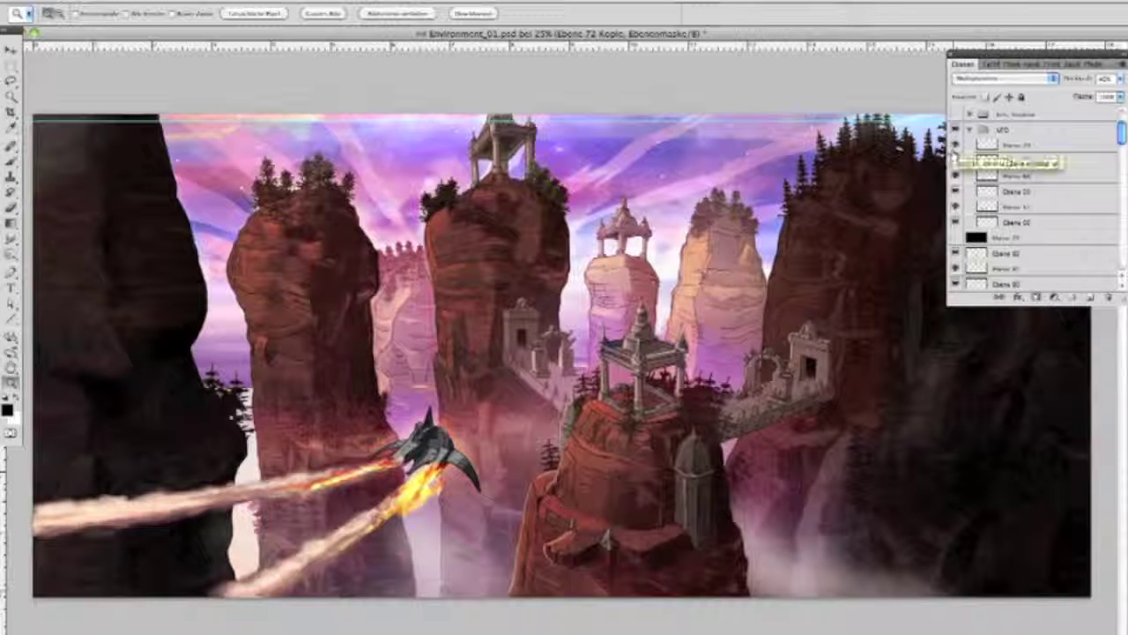